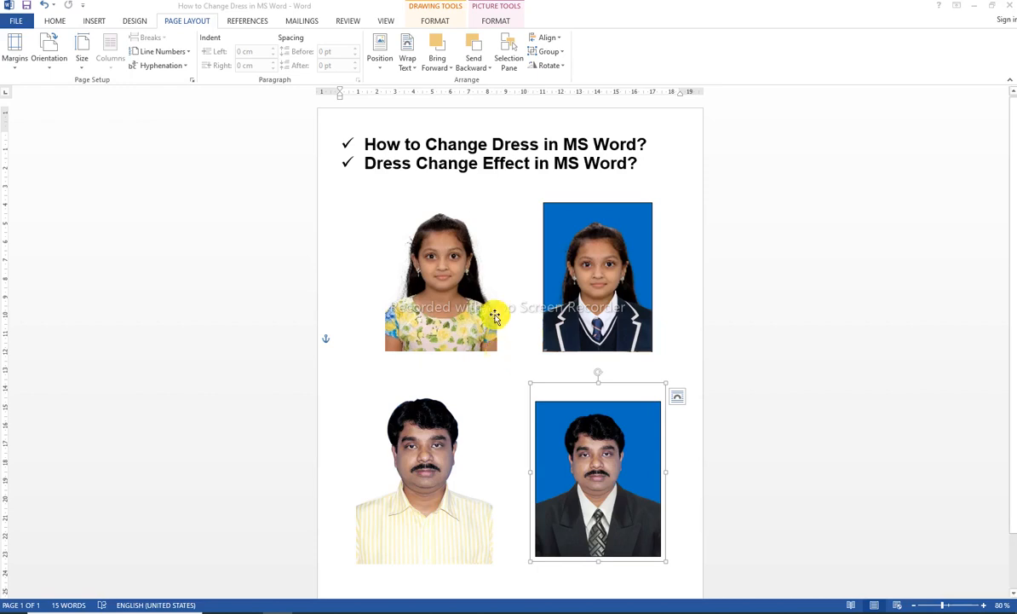
Examine the before-and-after dress-change examples of the girl and the man on the page.
click(628, 224)
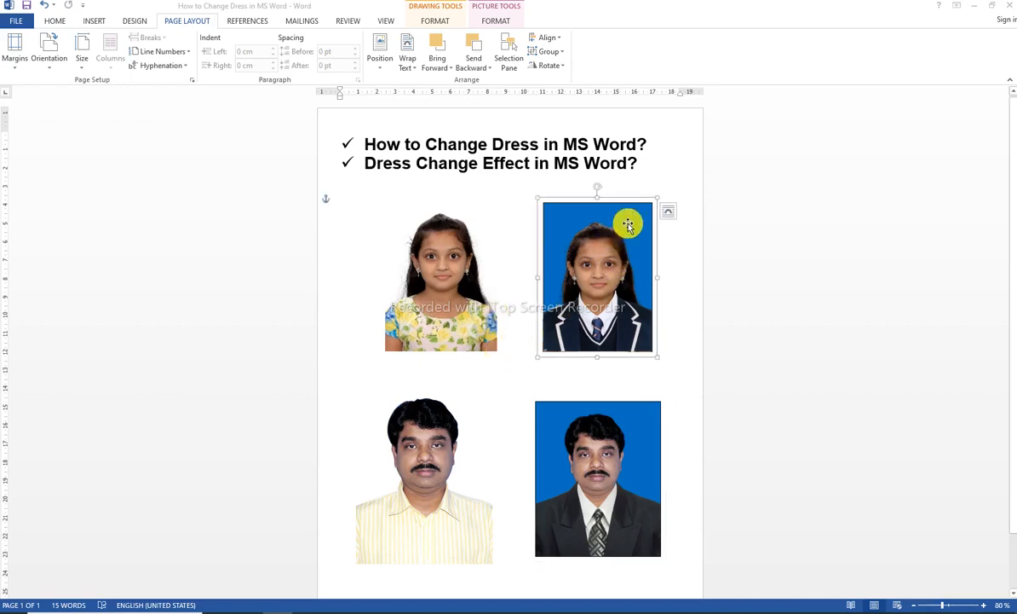
scroll(498, 394, down, 2)
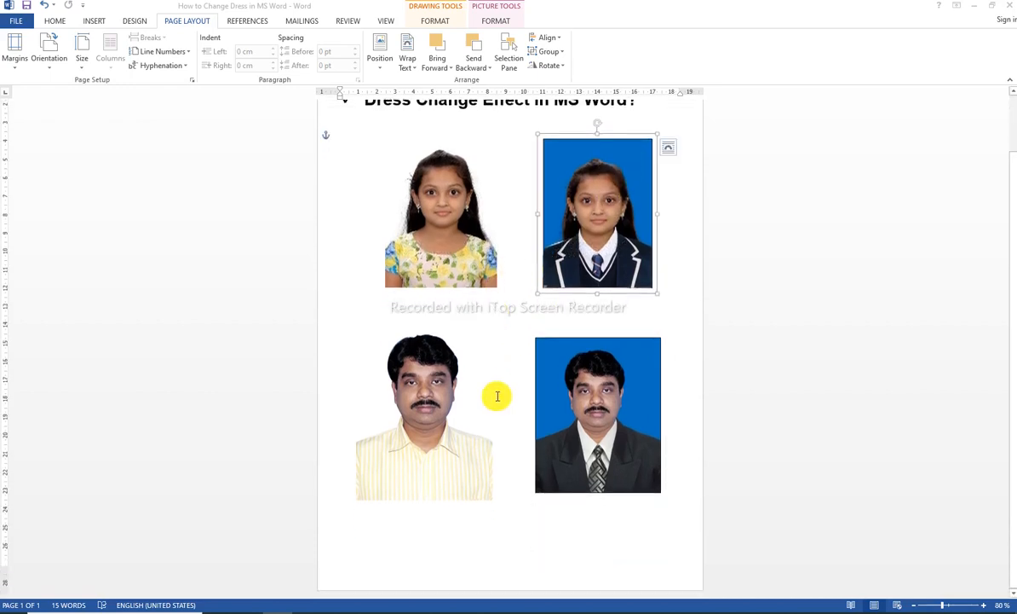
click(602, 455)
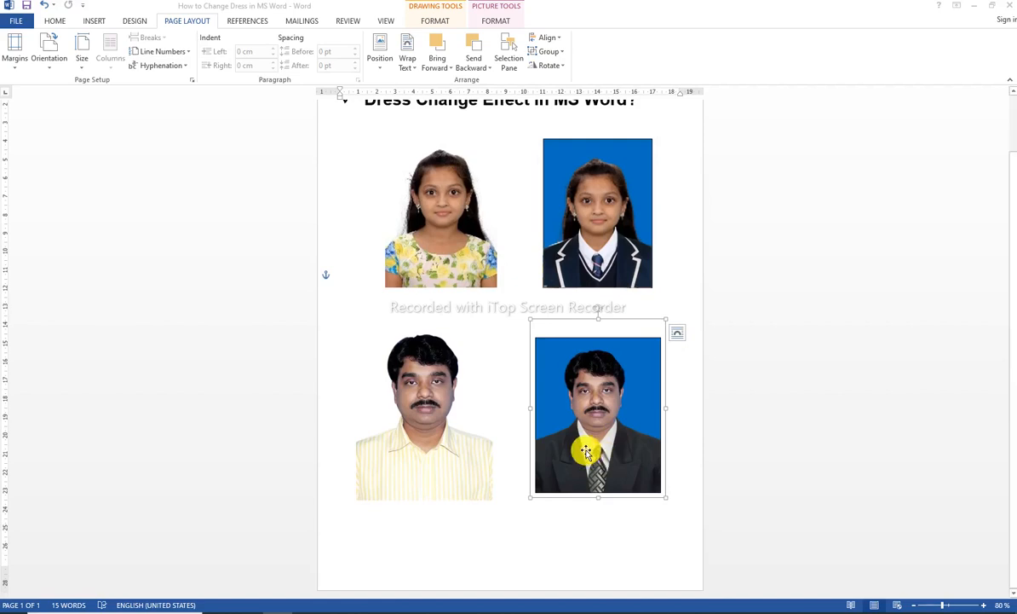
click(495, 546)
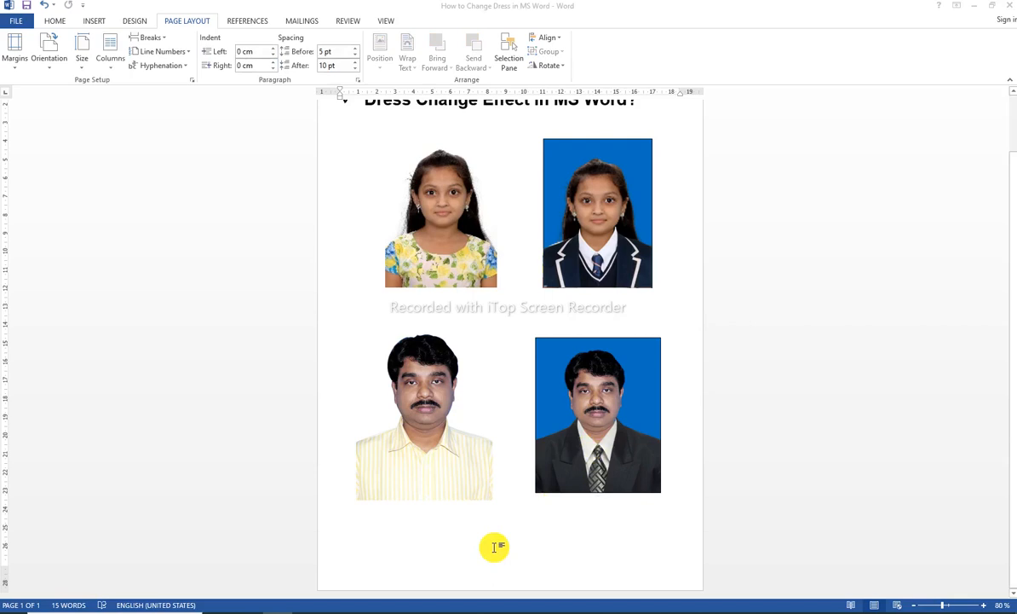
Add two blank lines between the girl's photo row and the man's photo row.
click(475, 527)
key(Return)
key(Return)
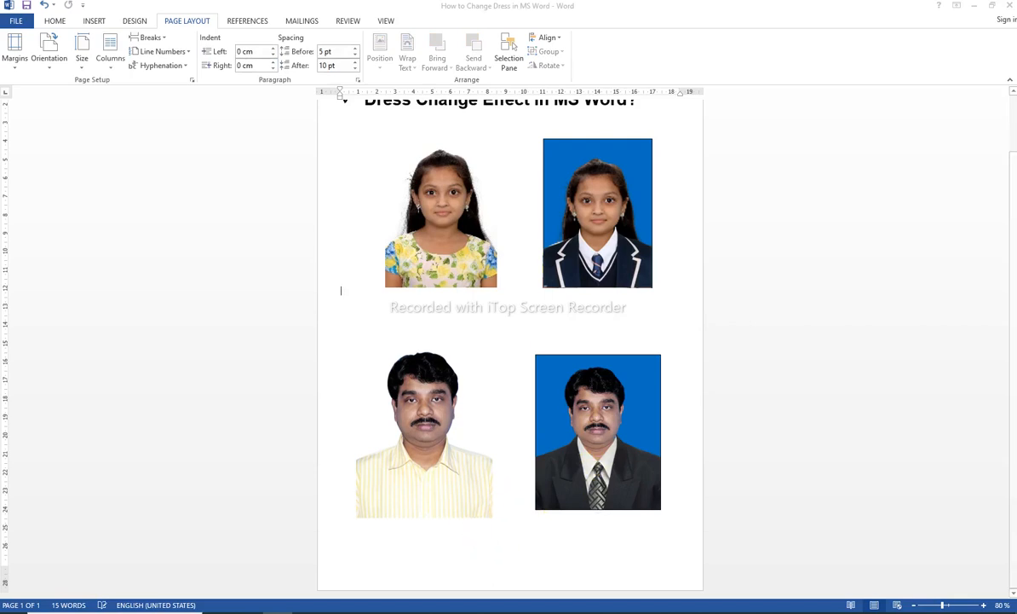
scroll(475, 494, up, 2)
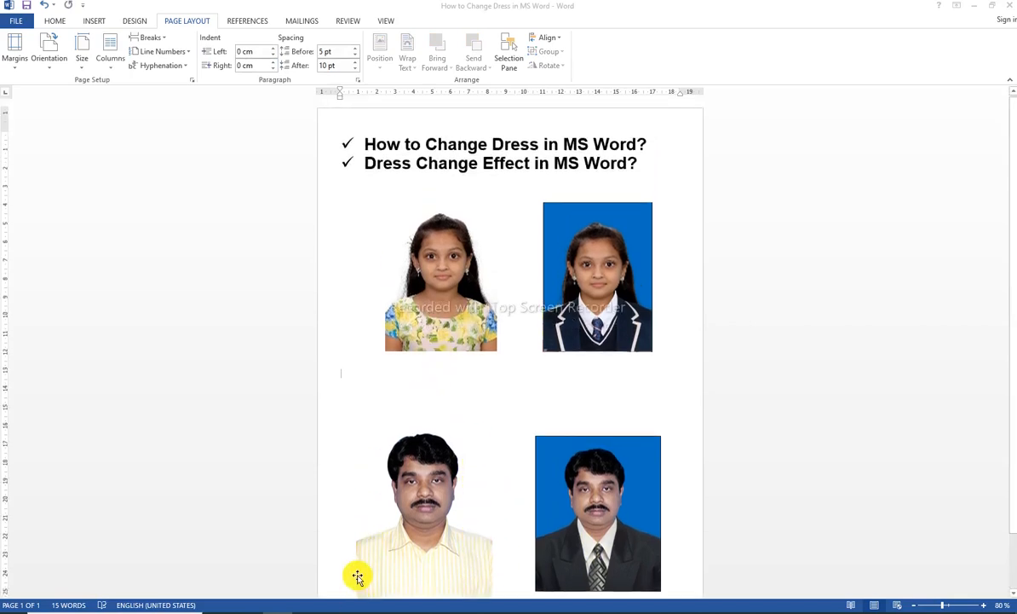
Create a new blank document.
click(17, 21)
click(21, 73)
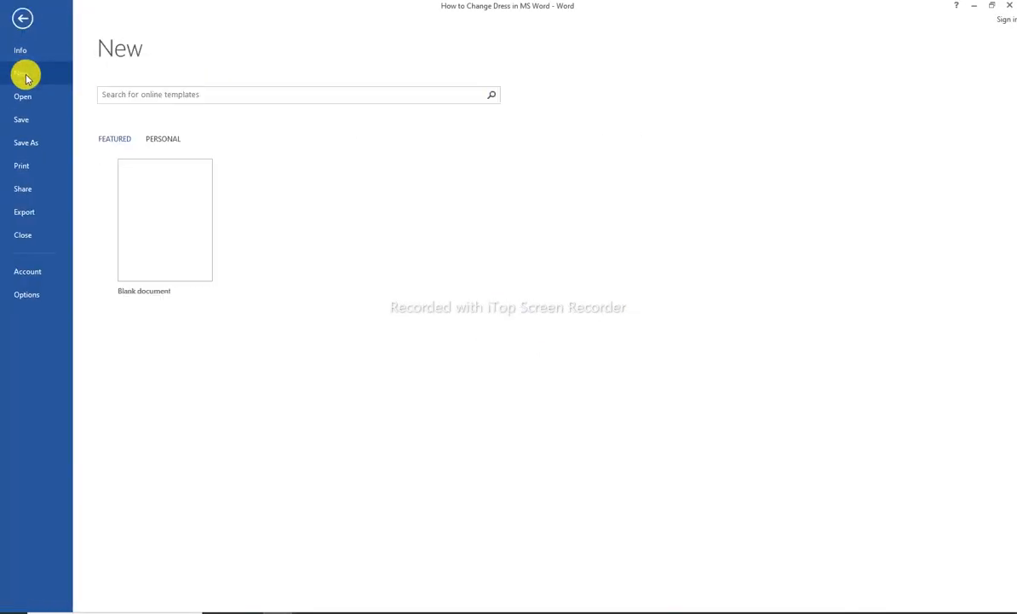
click(170, 199)
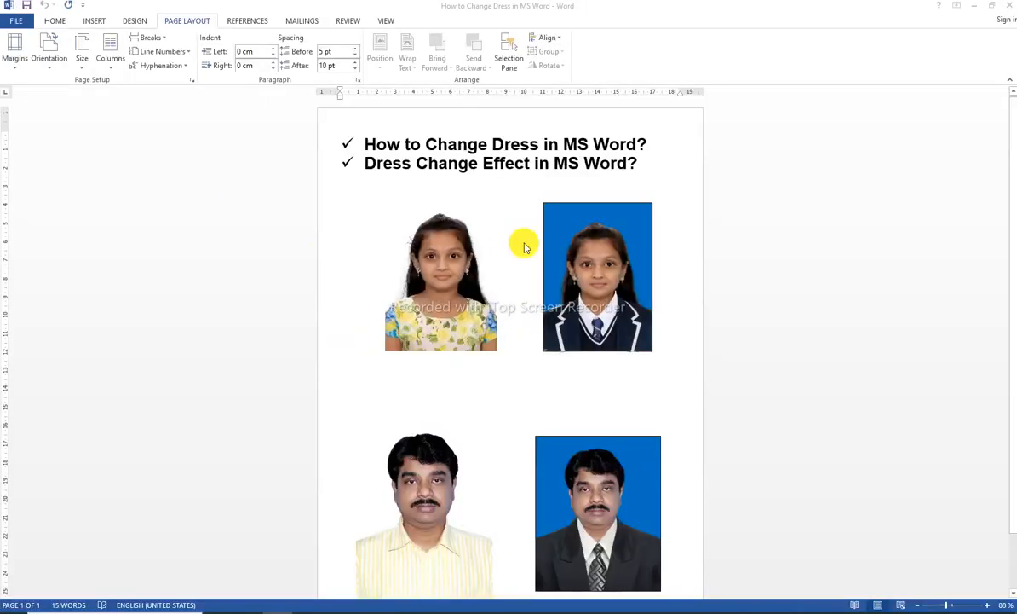
scroll(453, 216, up, 3)
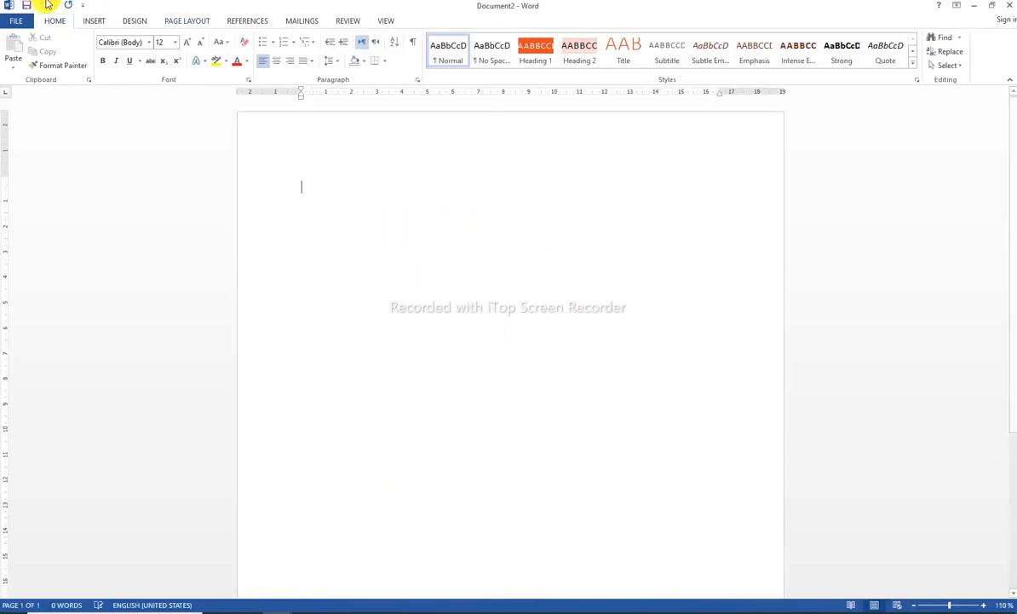
click(94, 21)
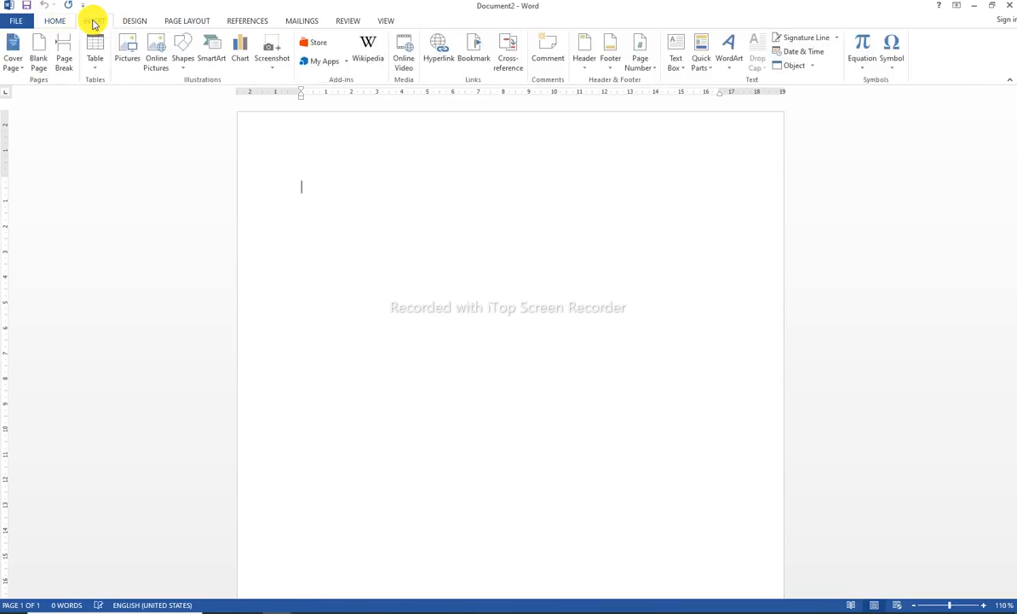
click(135, 54)
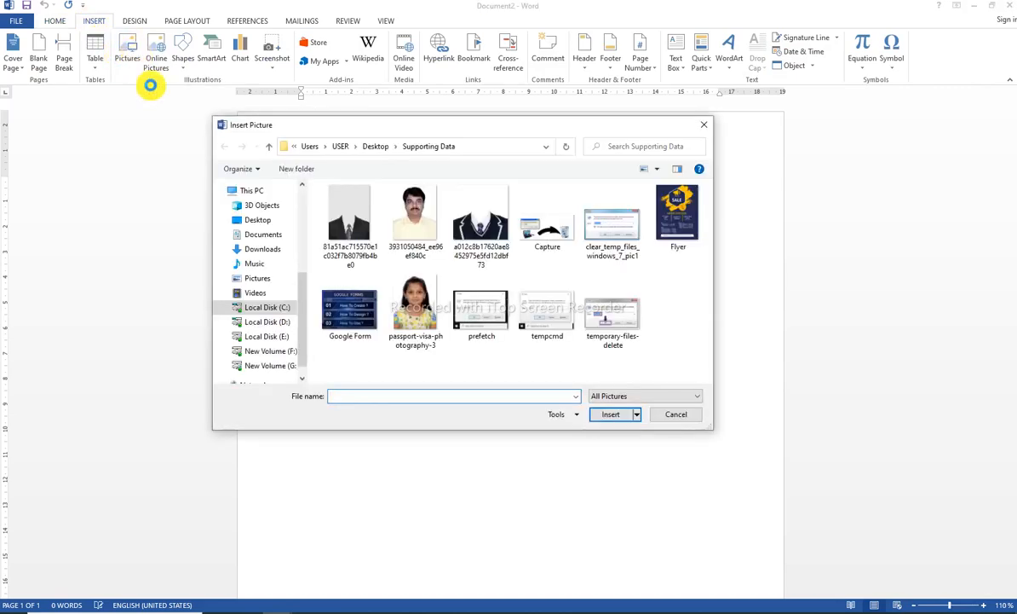
double_click(415, 224)
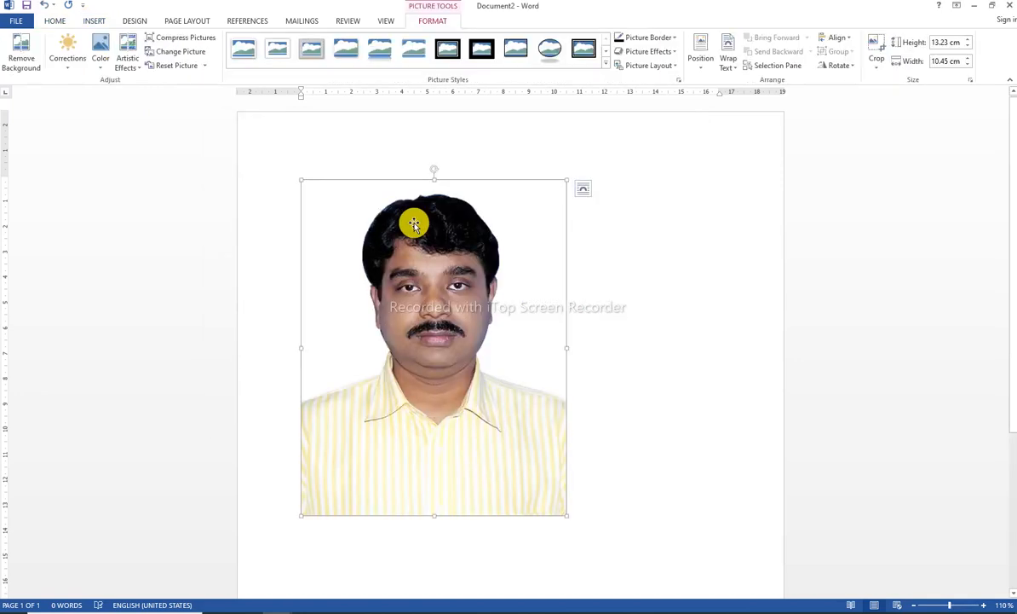
click(630, 258)
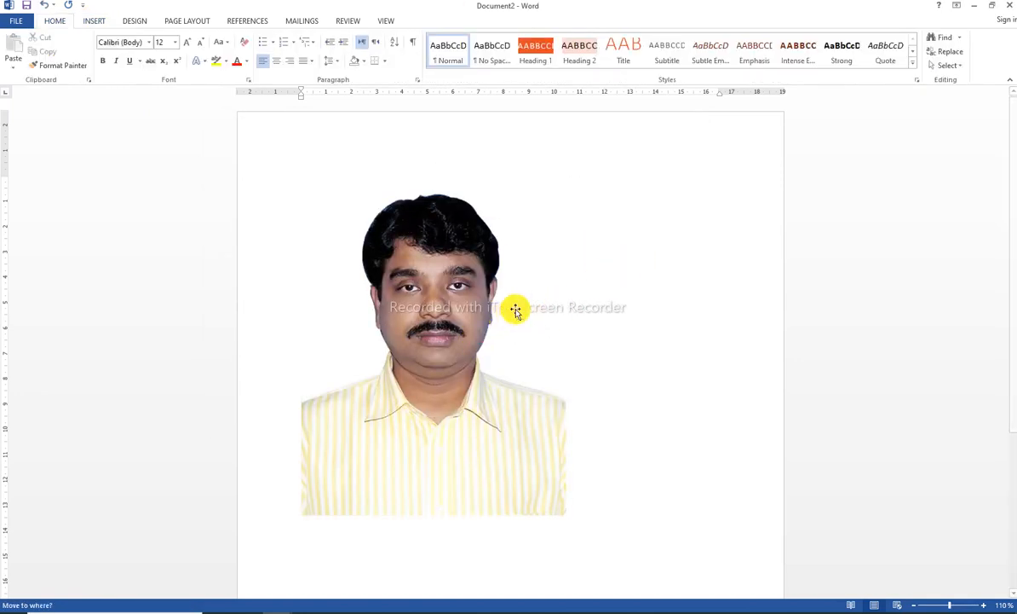
Check the inserted portrait's background by selecting the photo, and delete the photo from the page.
drag(515, 310, 474, 302)
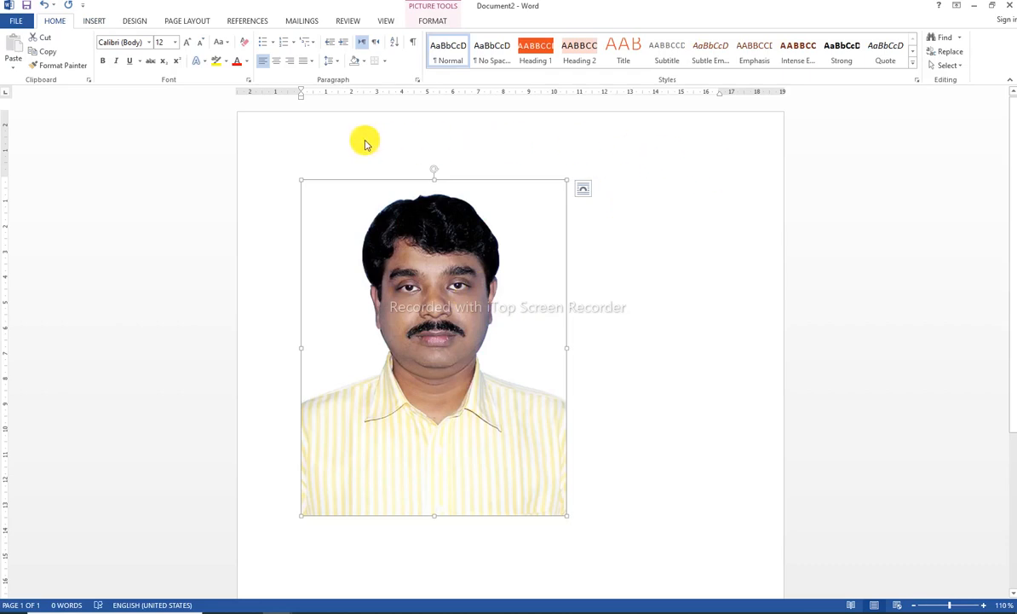
click(304, 136)
drag(305, 136, 715, 252)
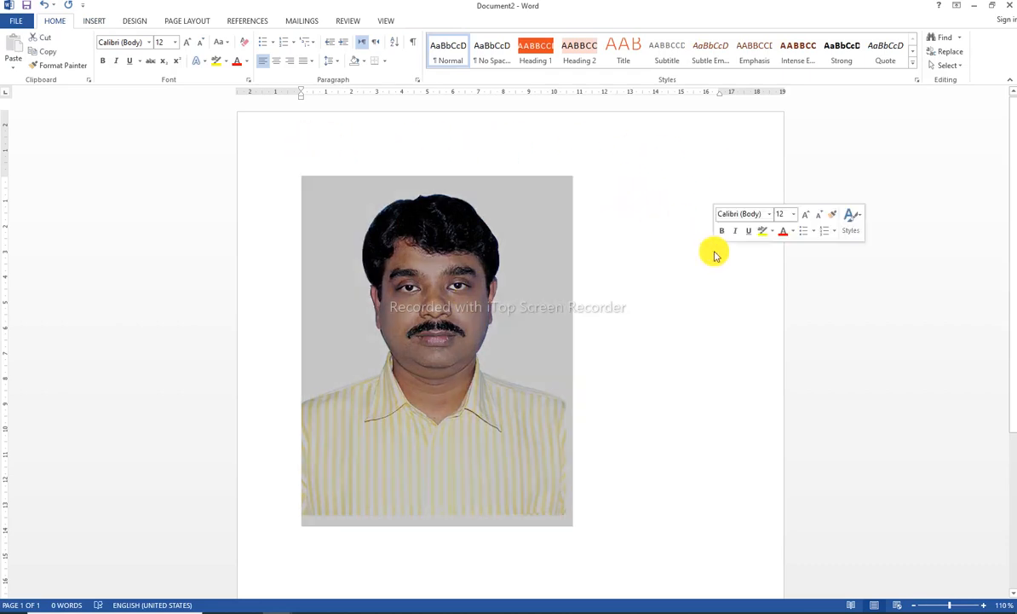
click(672, 277)
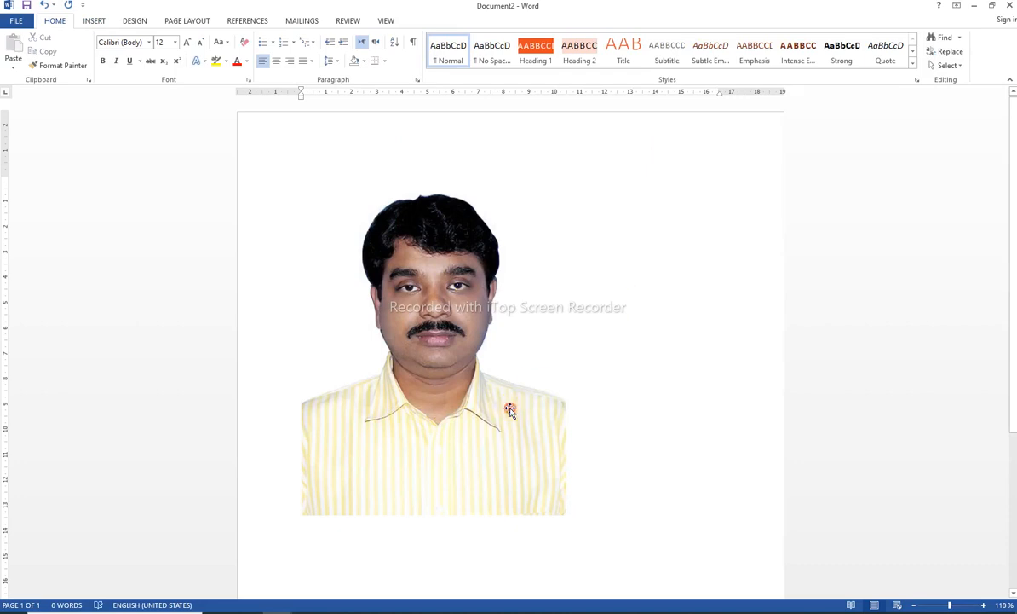
click(509, 410)
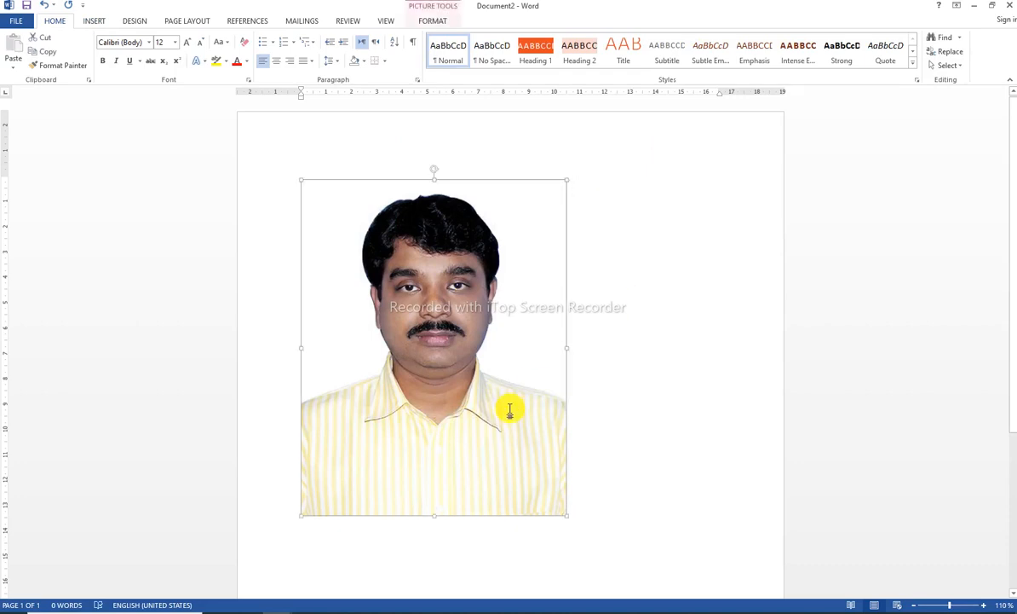
key(Delete)
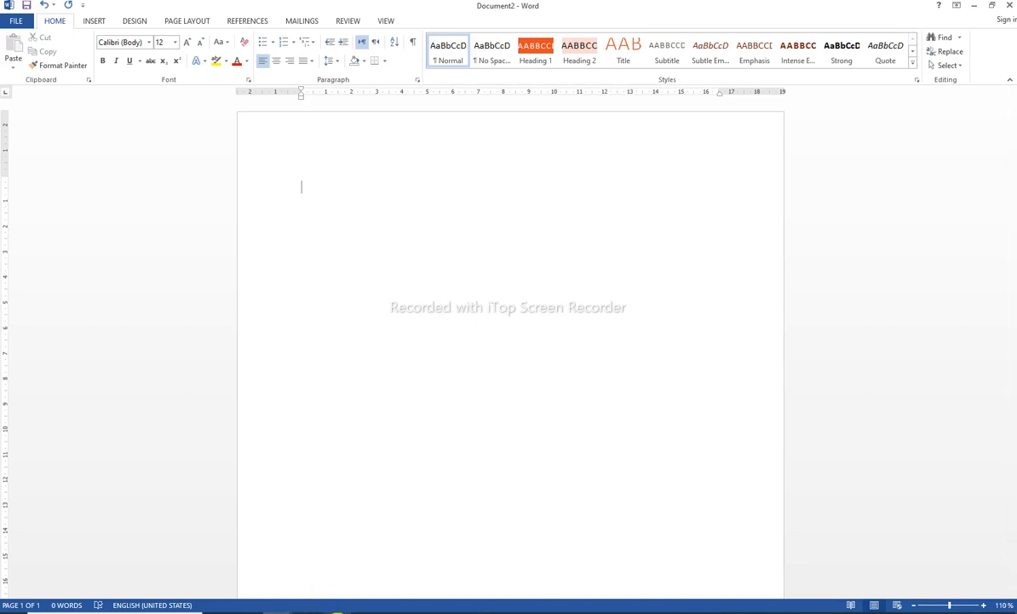
Switch to Chrome and open the remove.bg website.
click(338, 612)
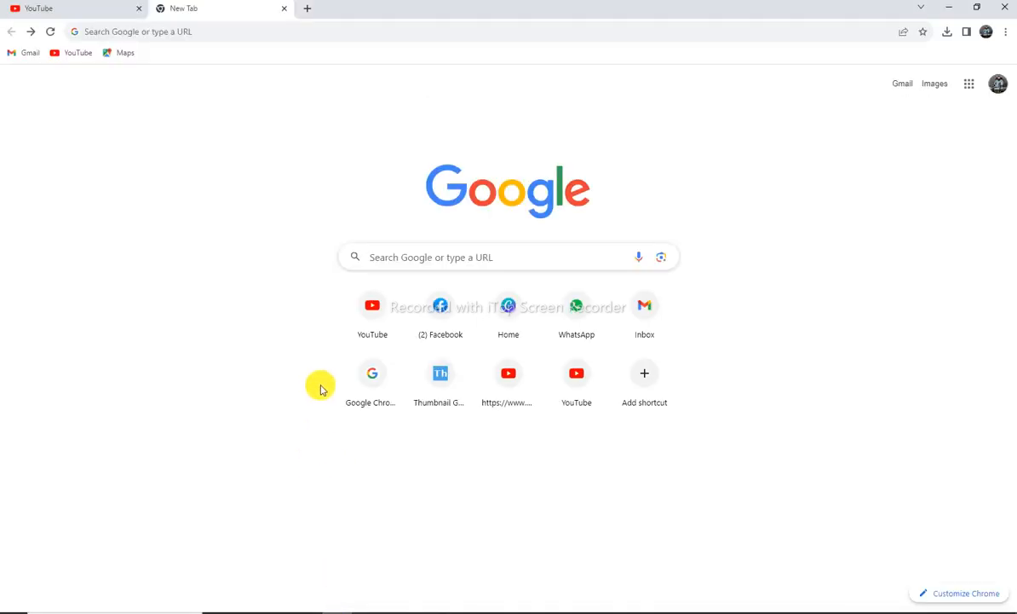
click(391, 256)
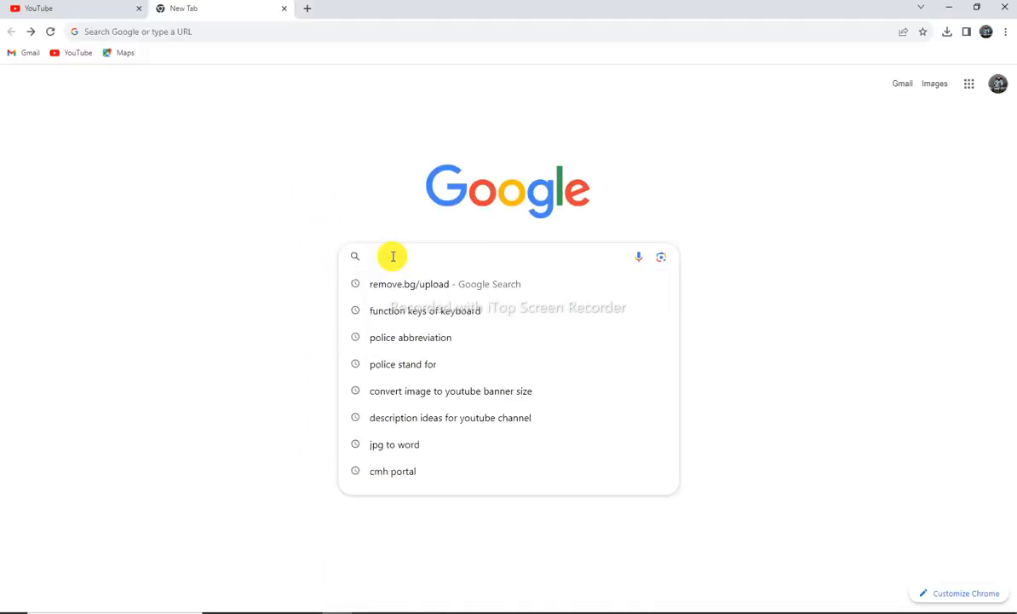
text(remove.)
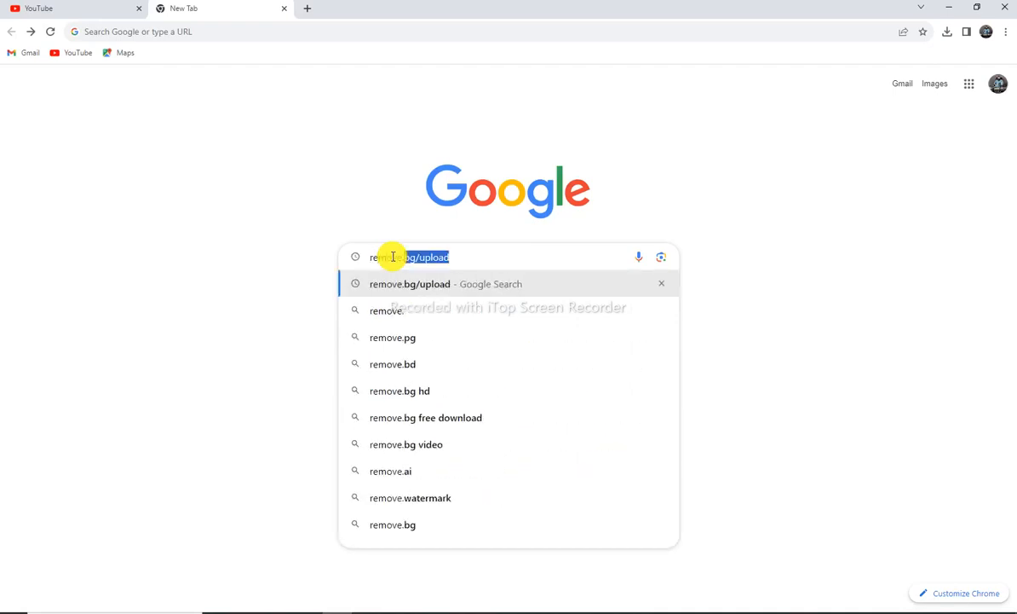
text(bg)
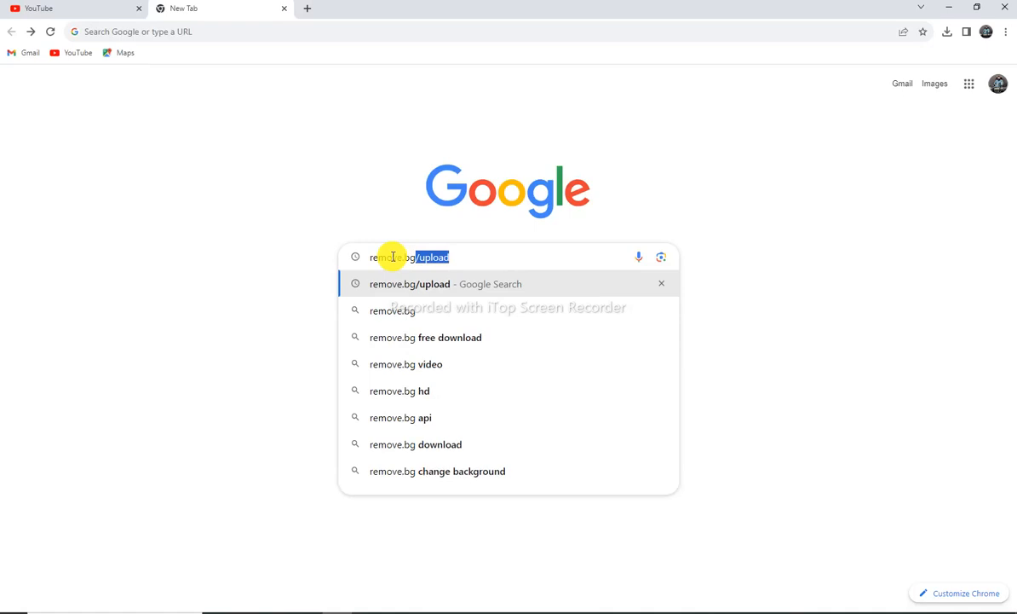
key(Return)
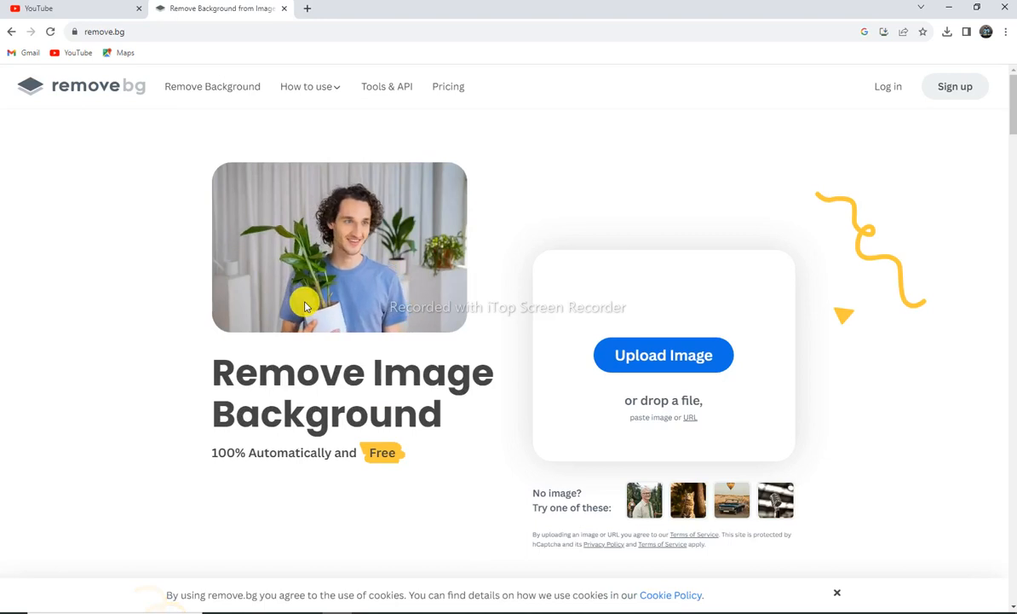
click(648, 356)
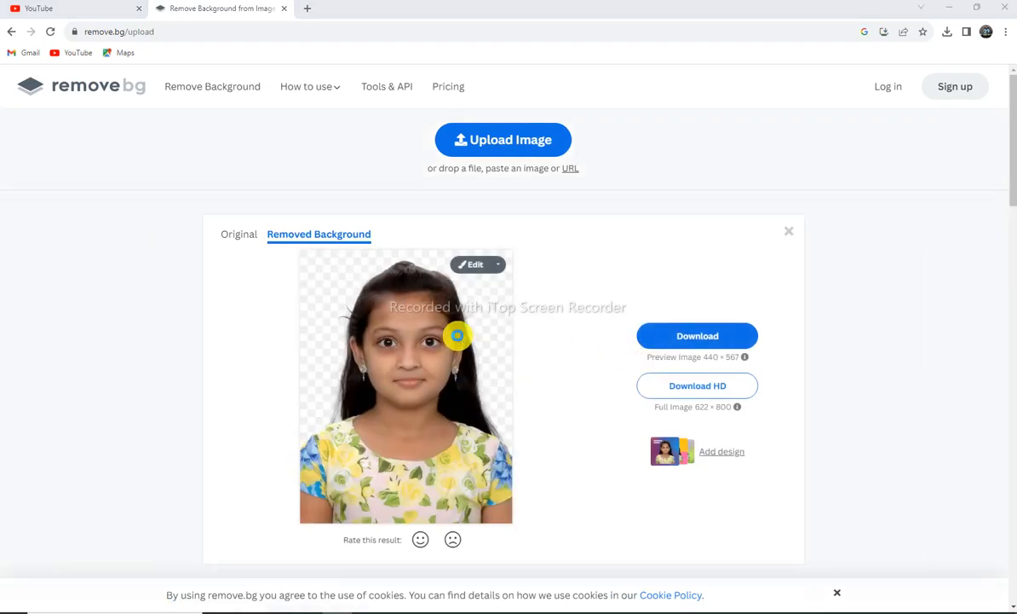
click(530, 149)
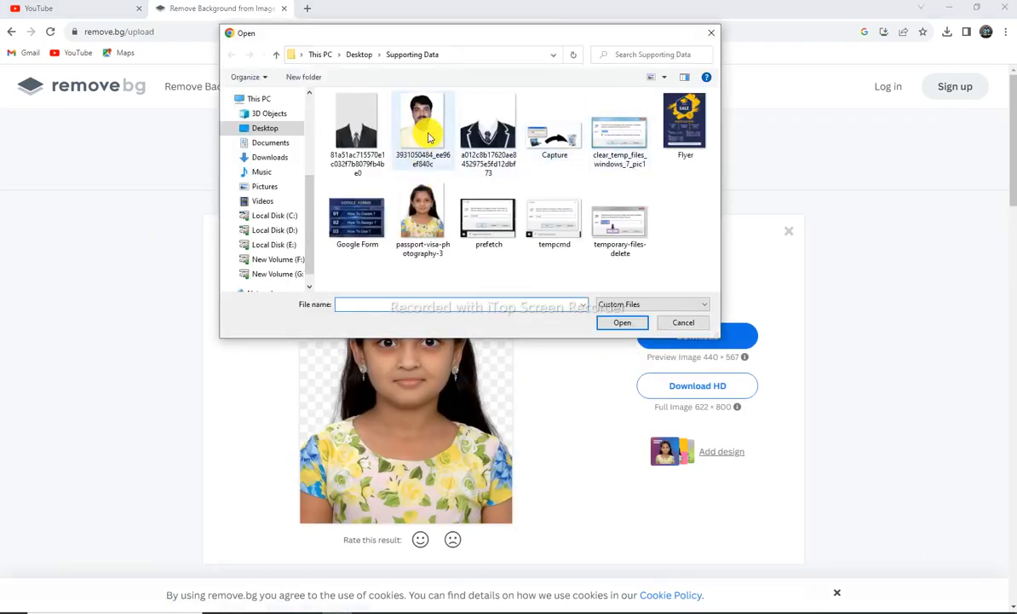
double_click(428, 138)
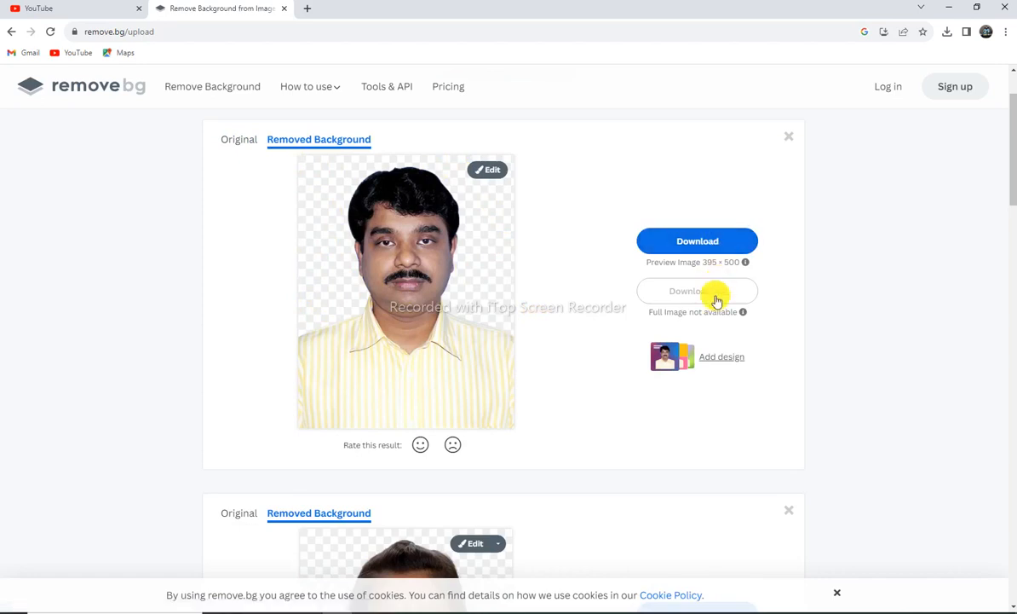
click(718, 241)
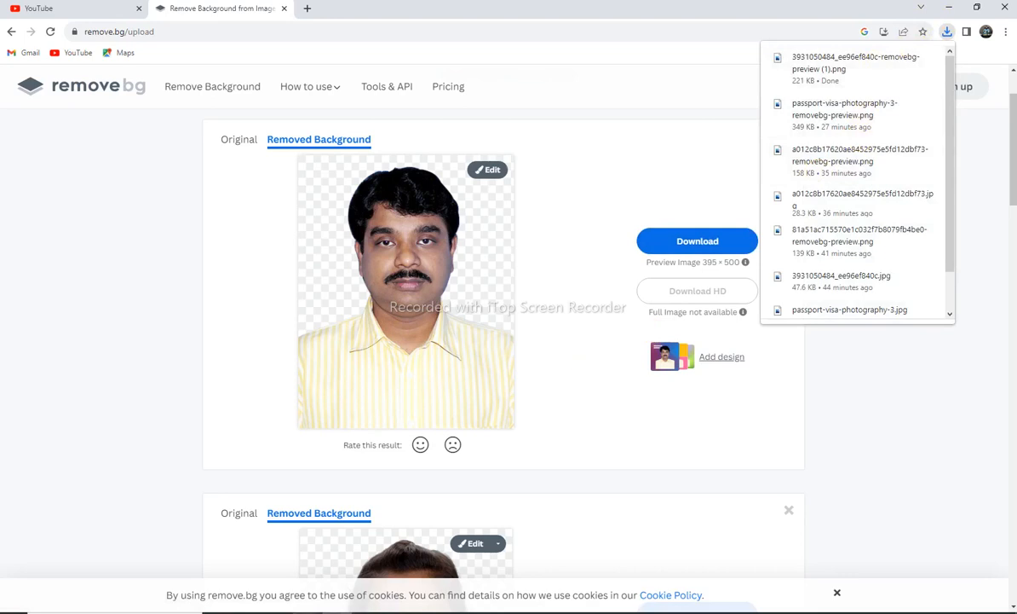
Switch back to the blank Word document and insert the newest background-removed portrait of the man from the Downloads folder.
click(276, 608)
click(336, 574)
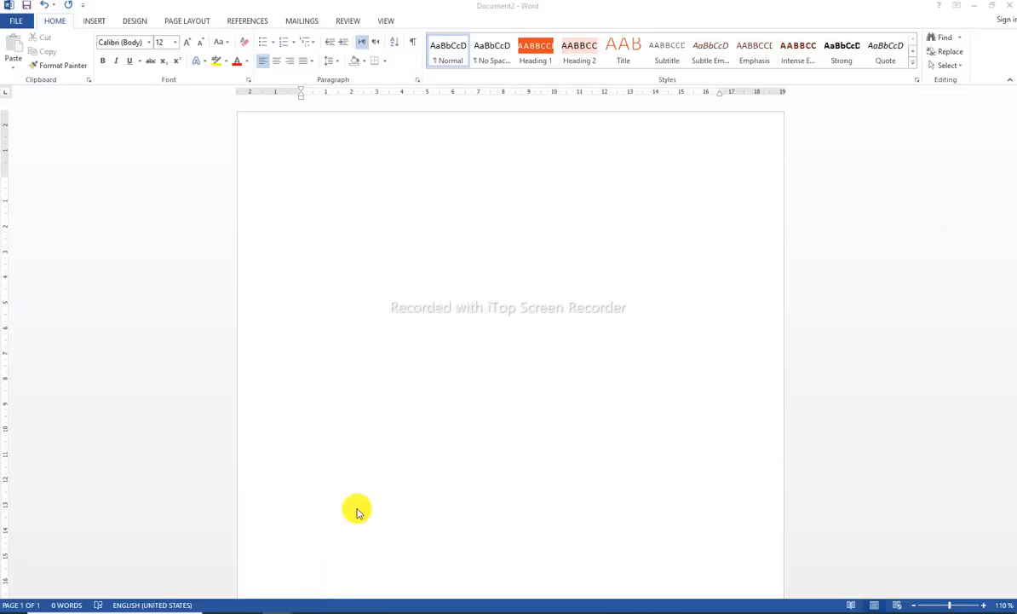
click(94, 21)
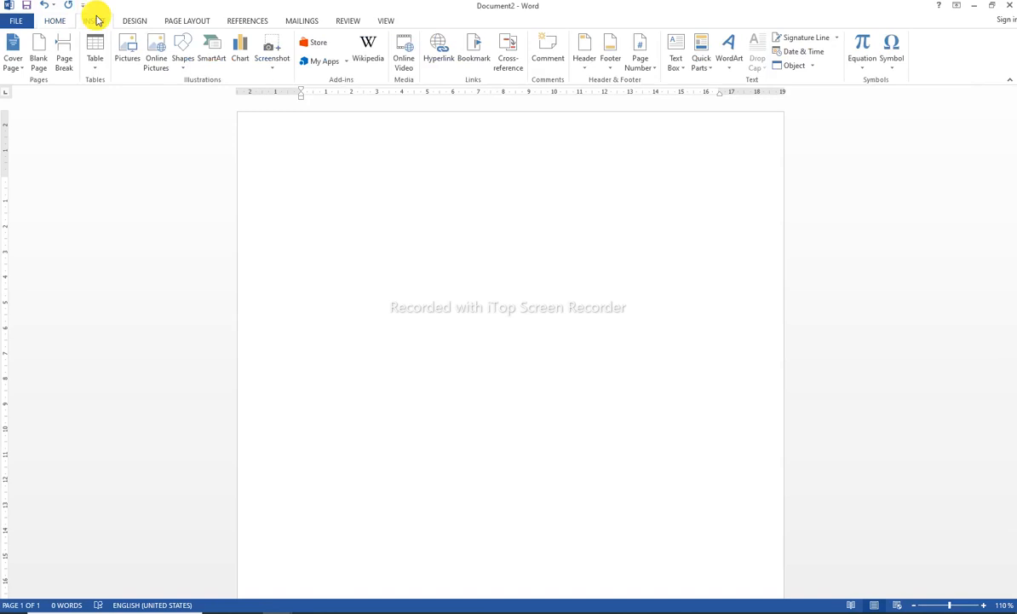
click(125, 53)
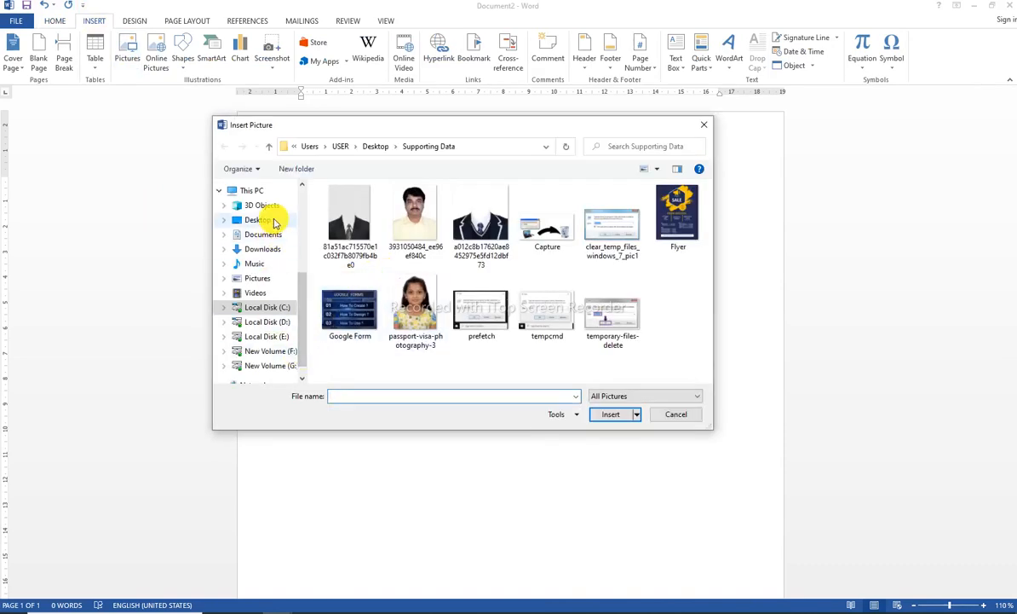
scroll(275, 223, up, 4)
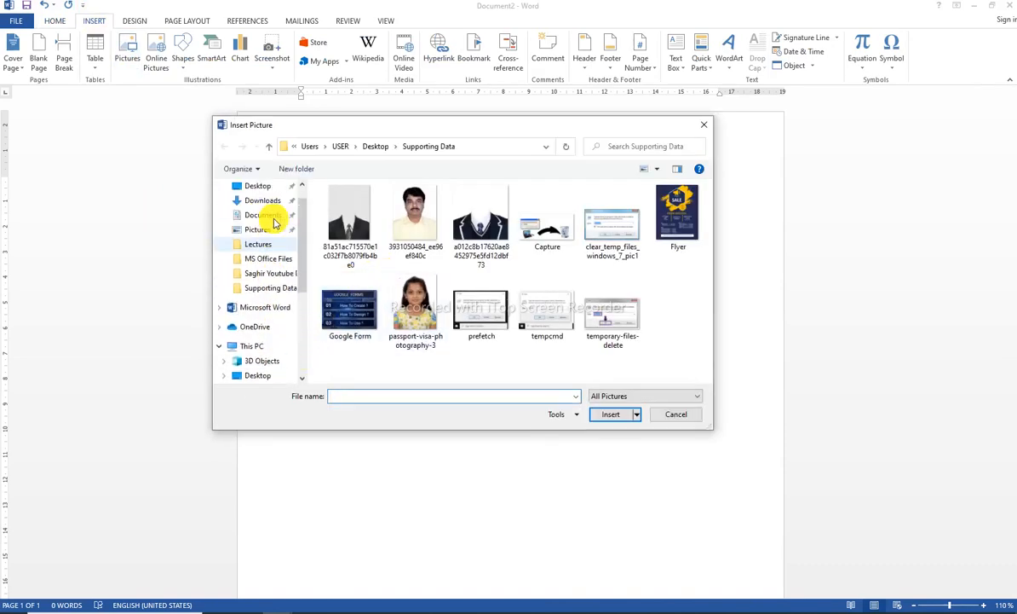
click(261, 202)
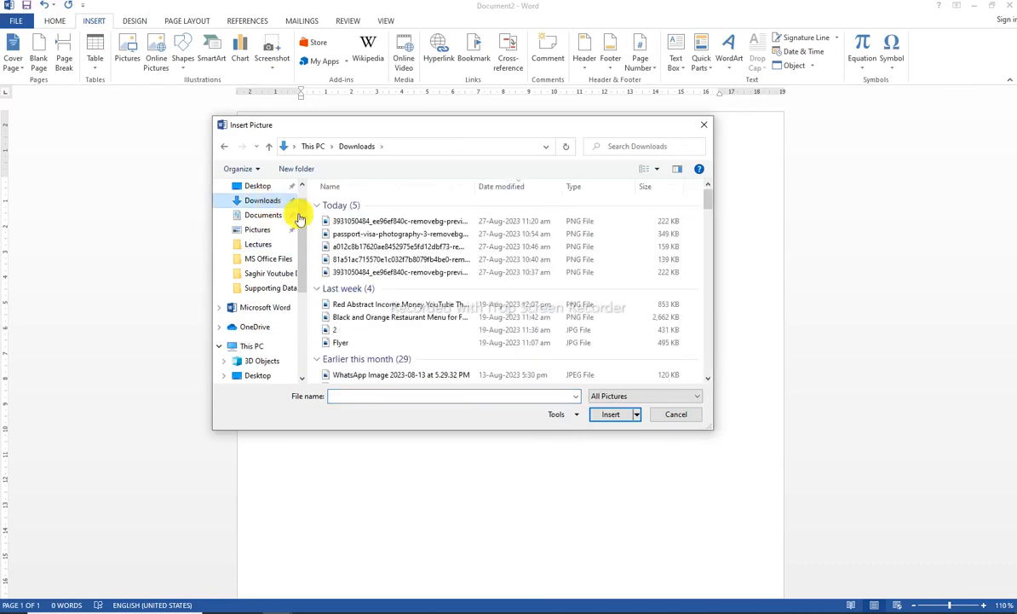
double_click(364, 220)
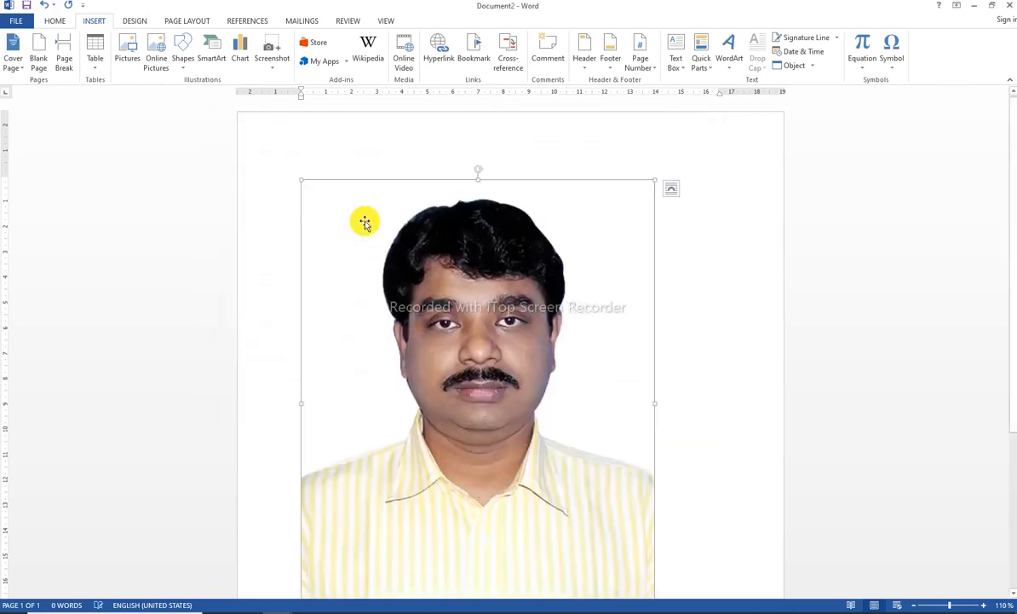
scroll(682, 282, down, 5)
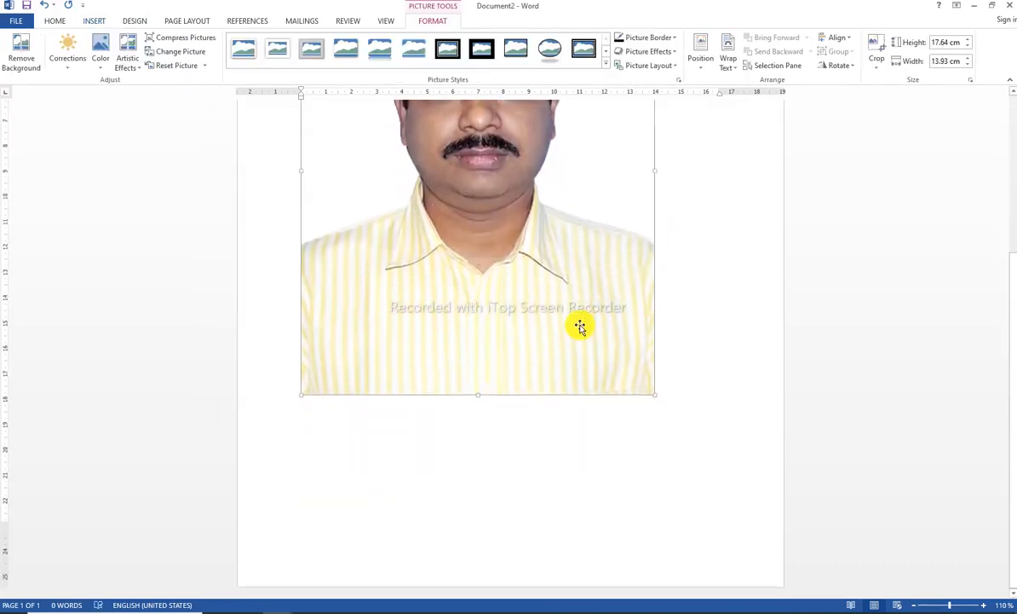
scroll(579, 326, up, 4)
scroll(565, 293, up, 1)
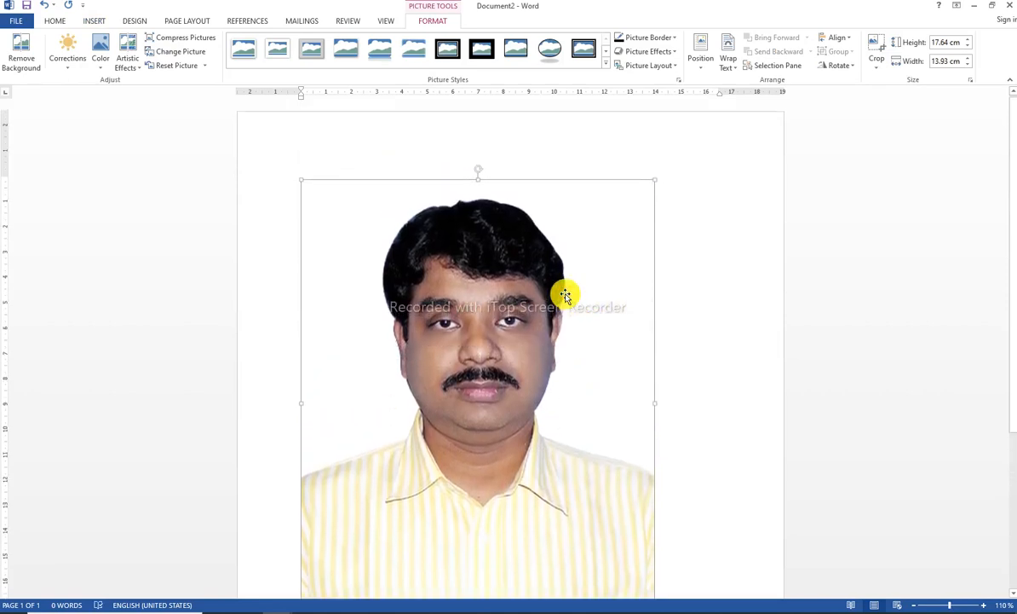
Set the portrait's text wrapping to In Front of Text, shrink it, and place it in the upper middle of the page.
click(728, 58)
click(751, 171)
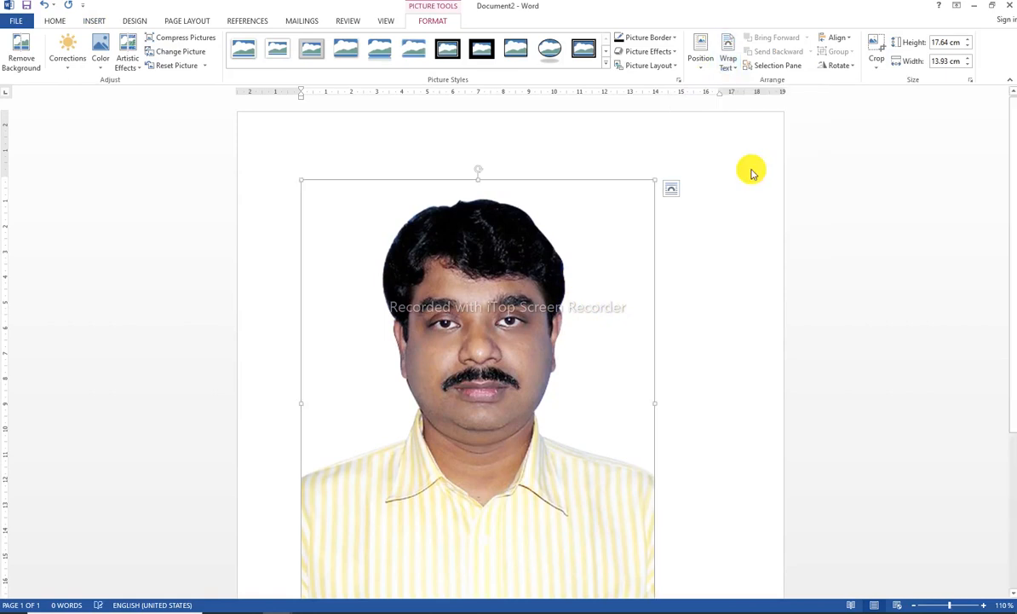
drag(529, 277, 570, 233)
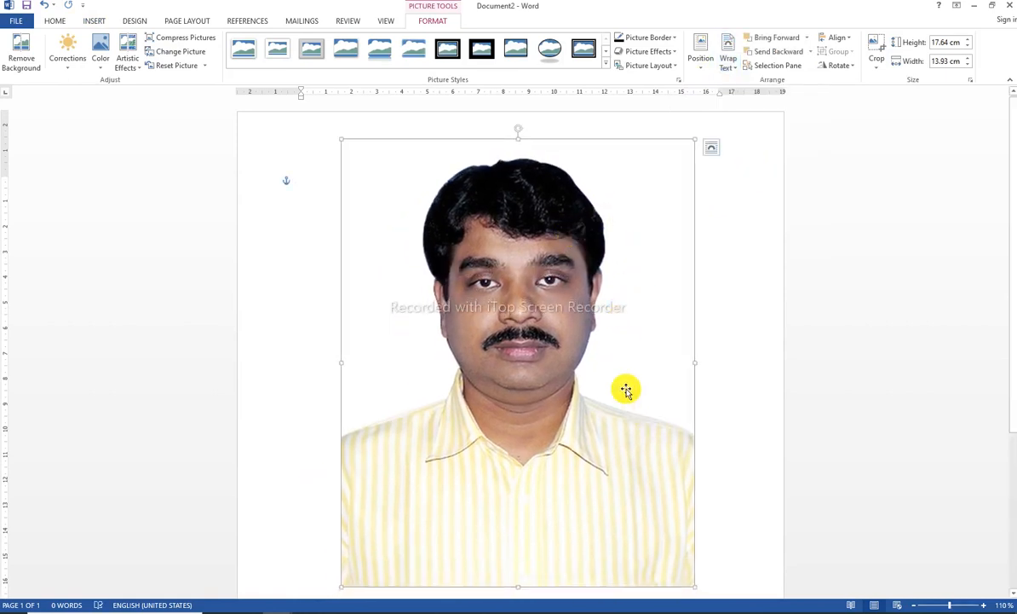
scroll(626, 388, down, 1)
drag(694, 525, 618, 424)
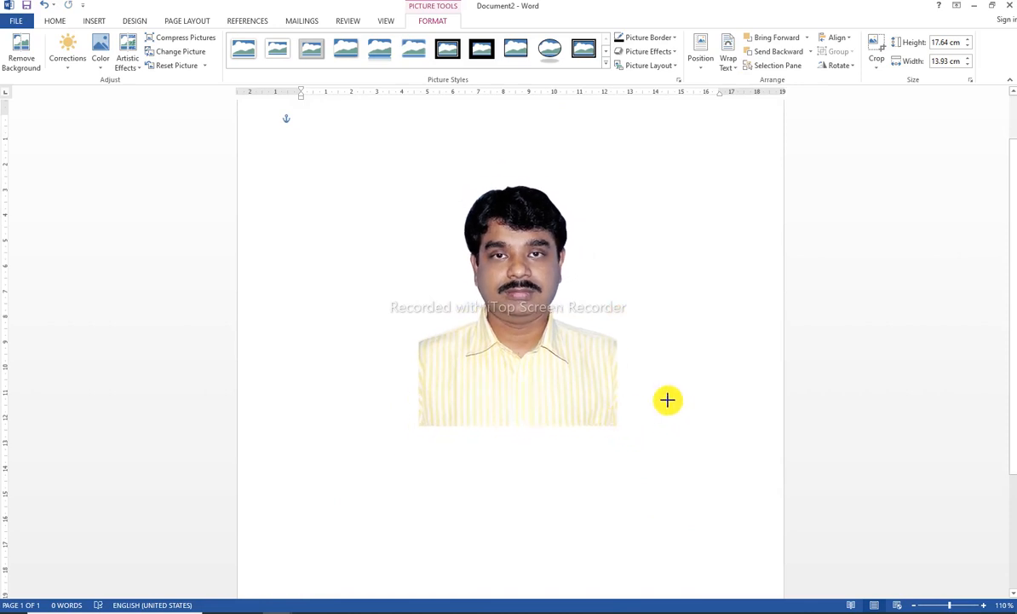
scroll(668, 375, up, 4)
click(667, 416)
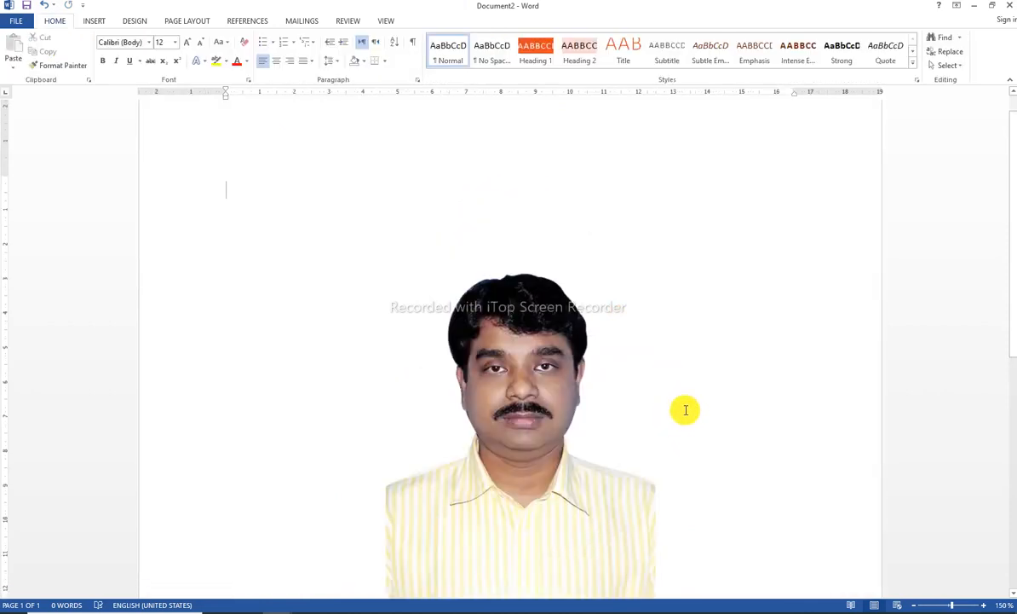
scroll(685, 409, down, 4)
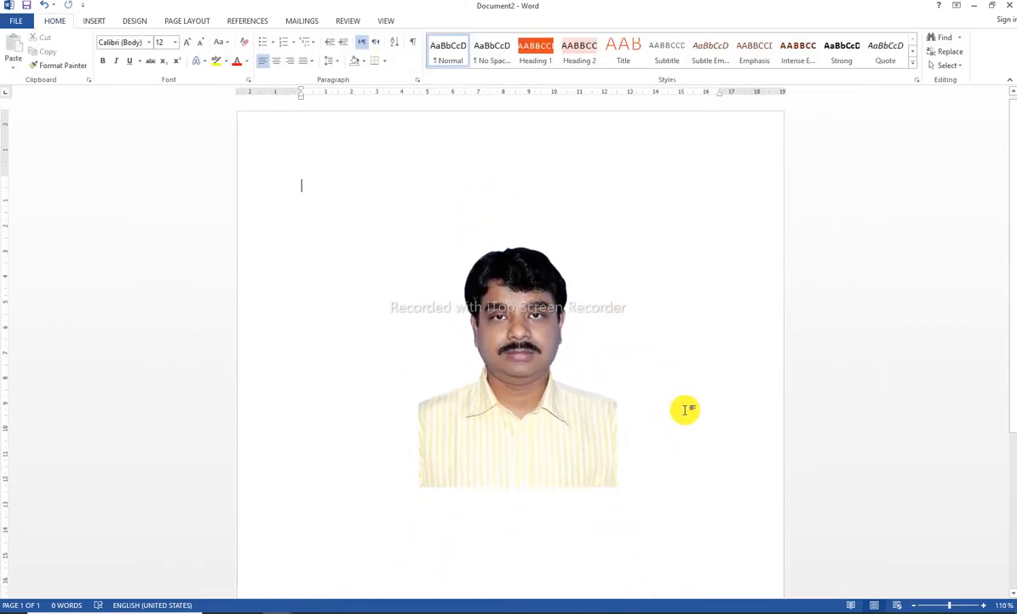
scroll(685, 410, down, 1)
click(538, 393)
drag(538, 393, 511, 327)
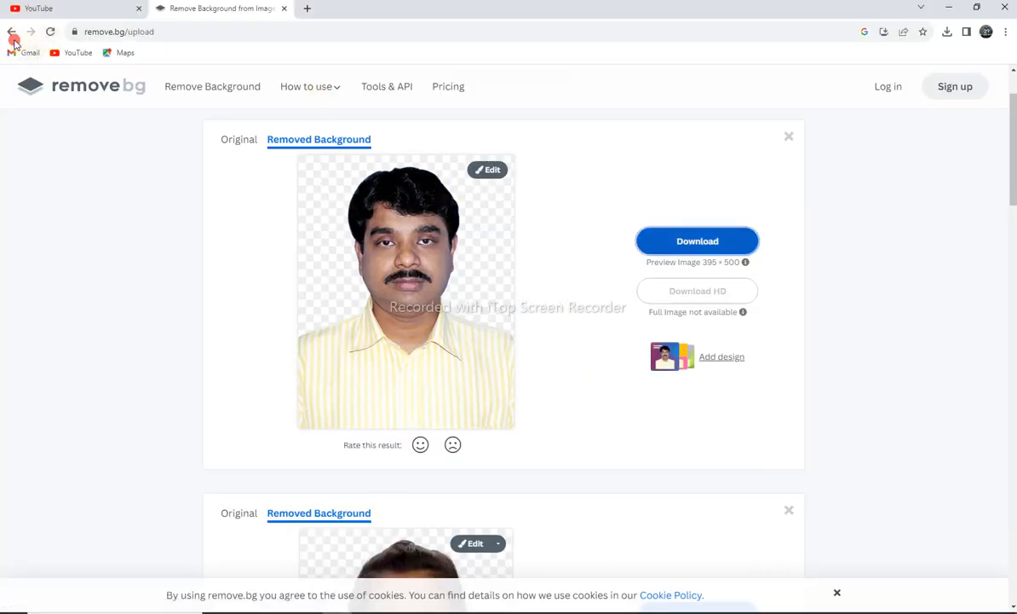
Remove the background of the suit image 81a51ac715570e1c032f7b8079fb4be0 on remove.bg, and download the preview-size result.
click(12, 36)
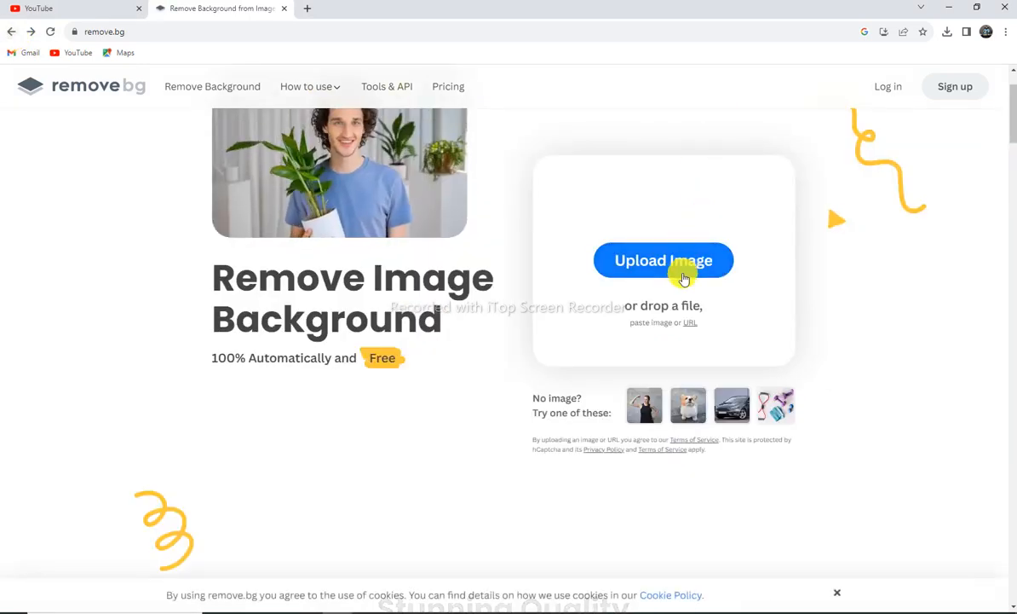
click(674, 254)
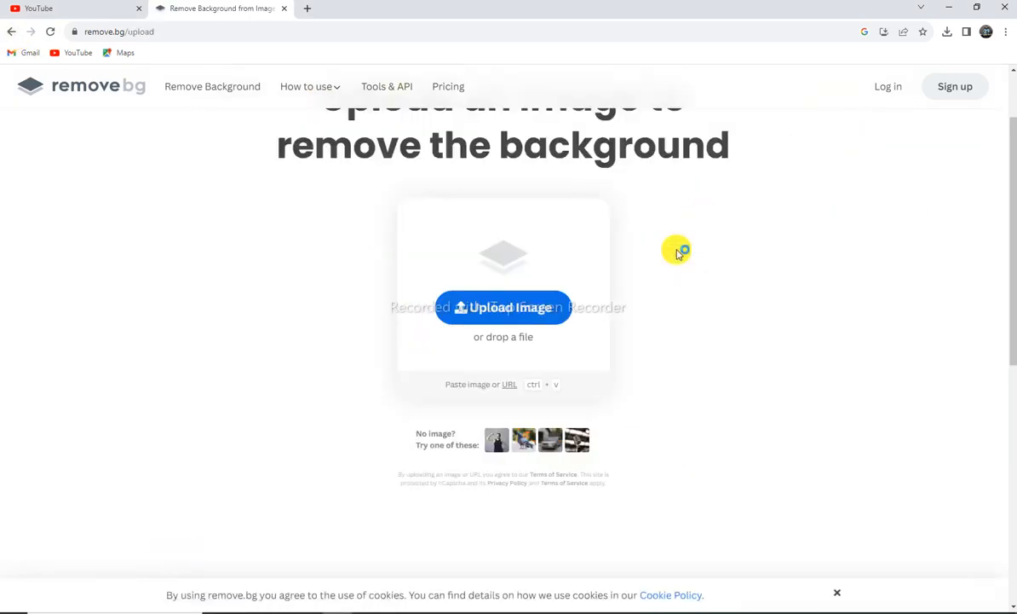
click(517, 312)
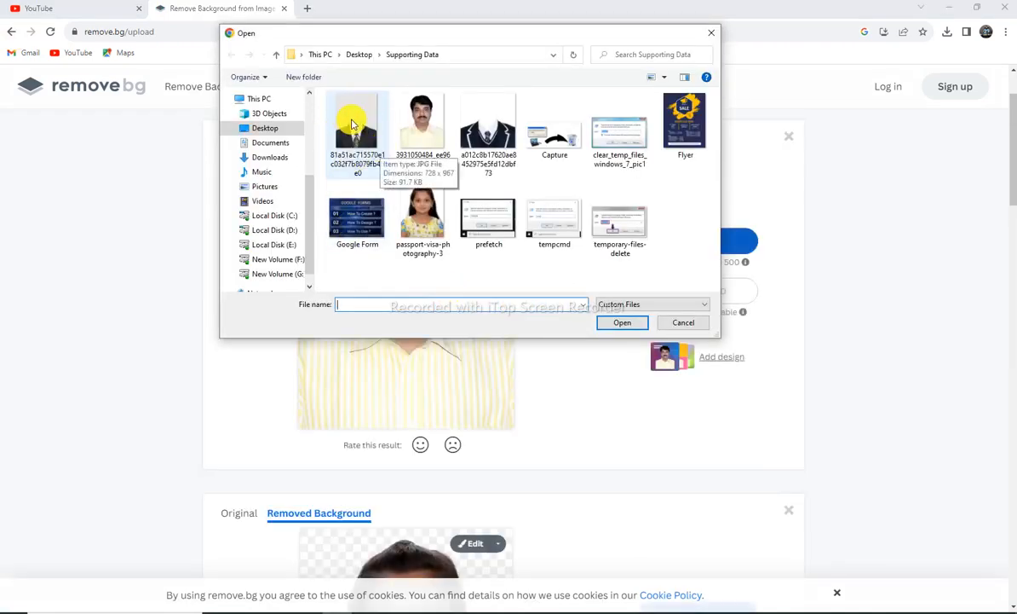
double_click(352, 123)
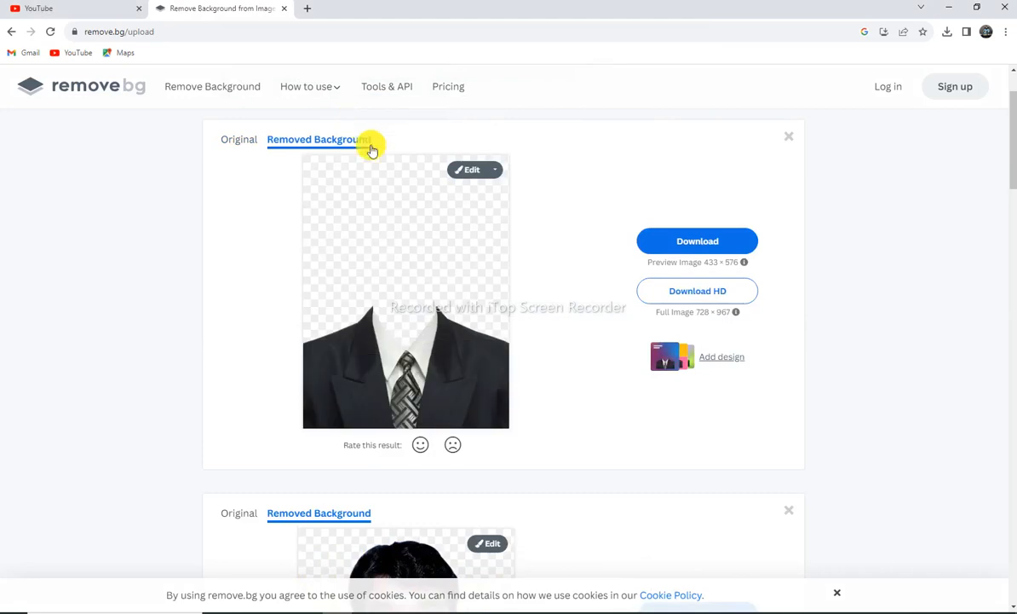
click(713, 243)
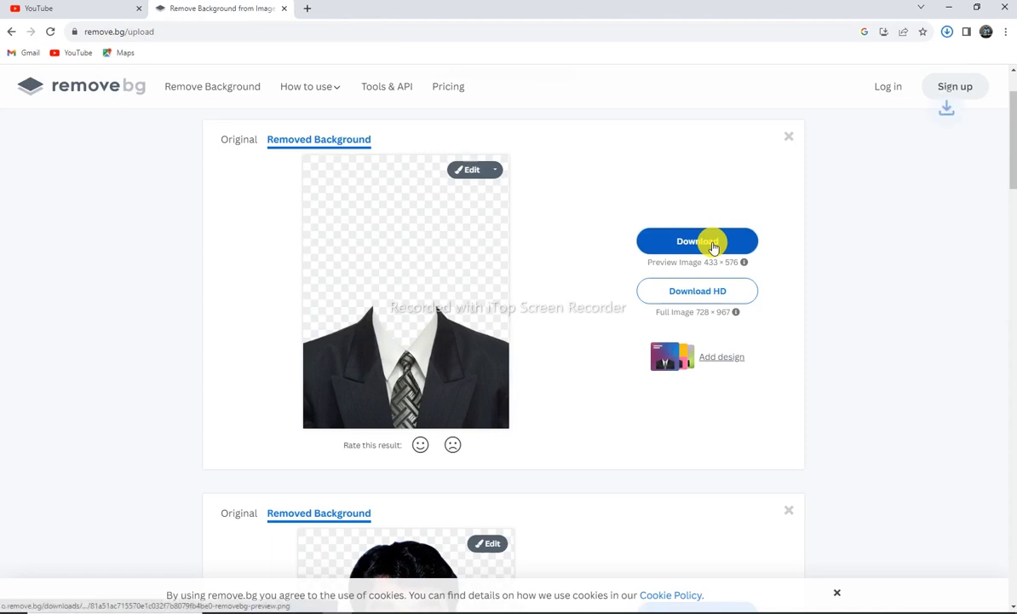
Switch back to the Word document and insert the newest background-removed suit picture from the Downloads folder.
click(948, 7)
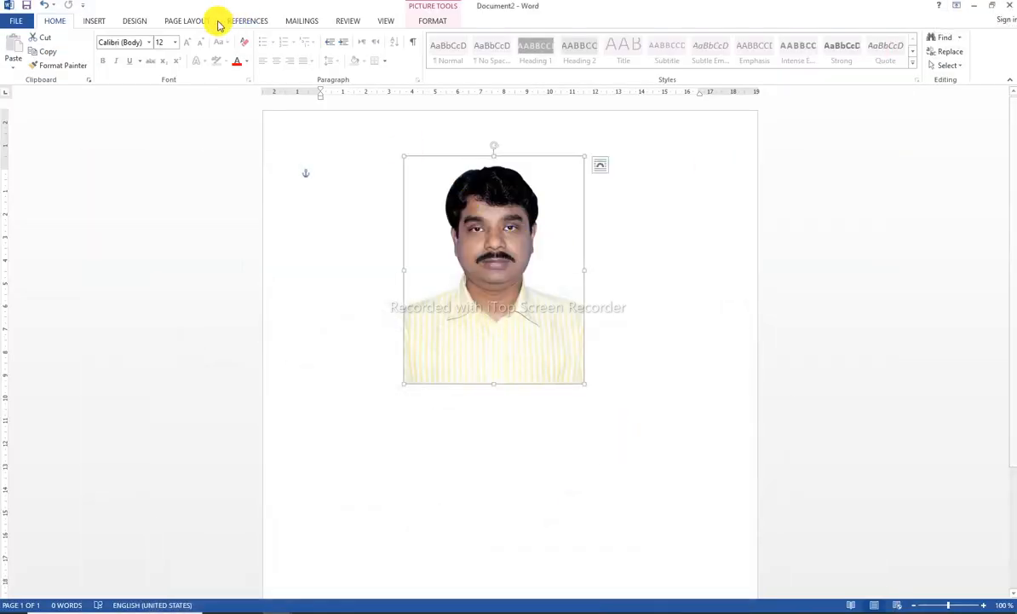
click(101, 23)
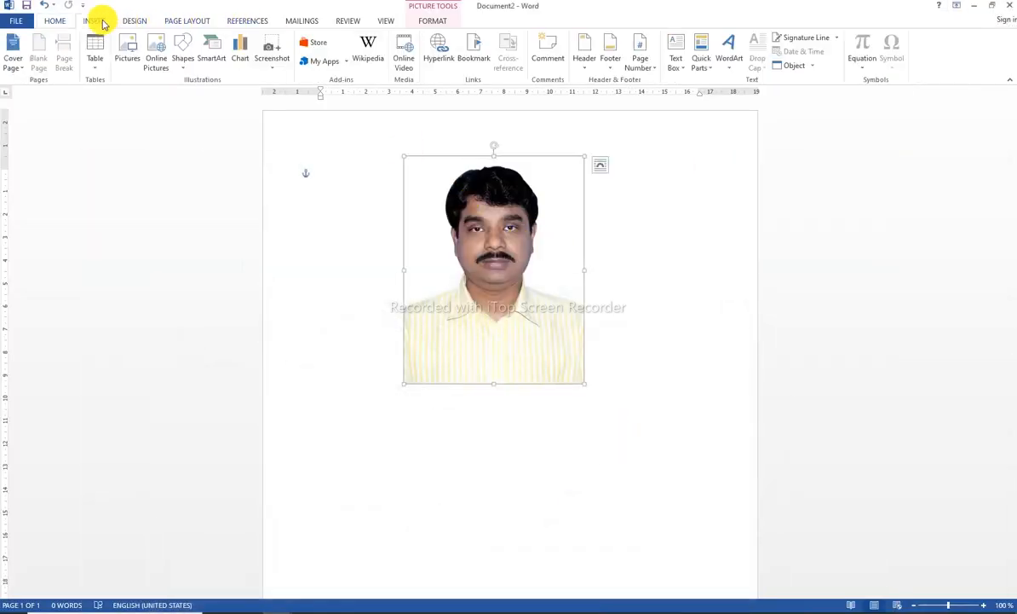
click(123, 53)
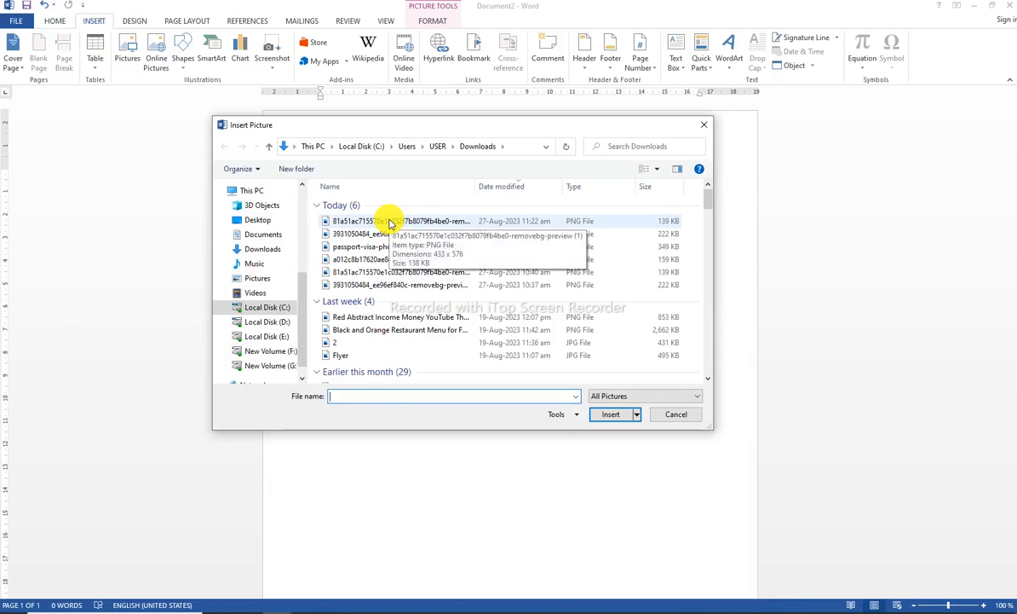
double_click(389, 223)
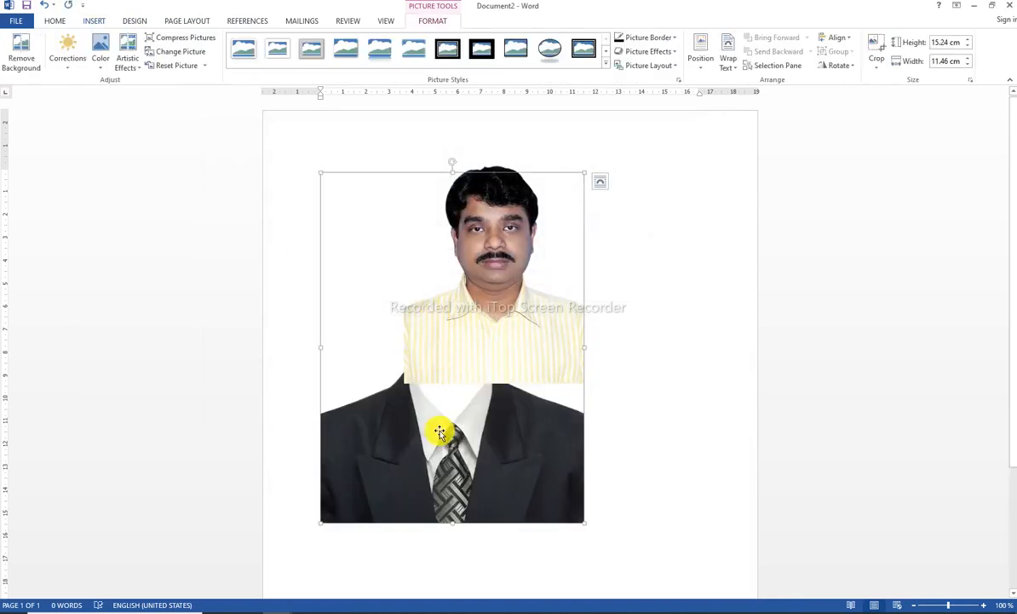
Set the suit picture to In Front of Text, shrink it to about 10.3 × 7.74 cm, and move it below the portrait.
drag(443, 432, 490, 421)
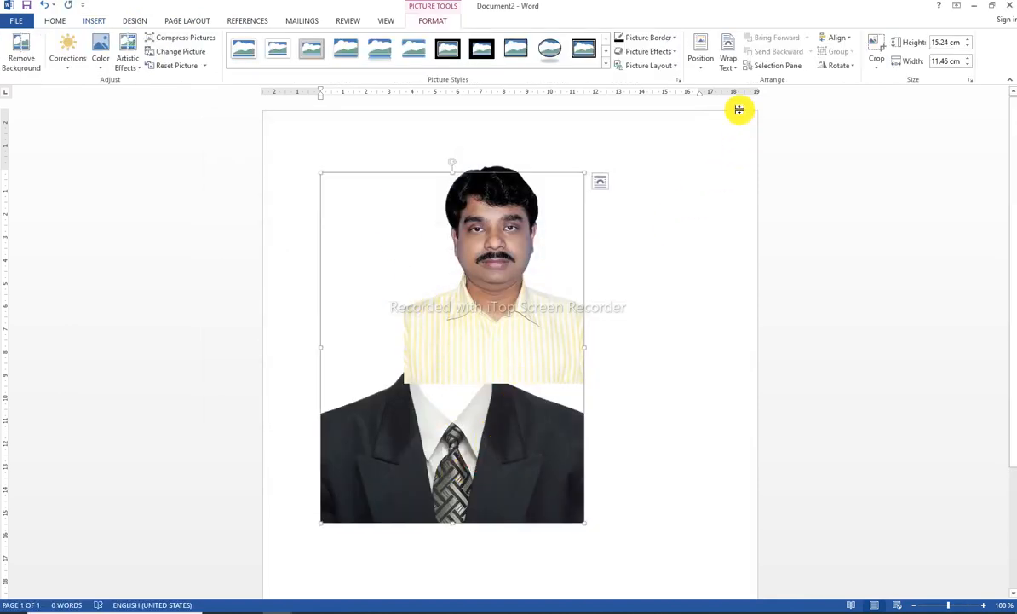
click(733, 64)
click(740, 169)
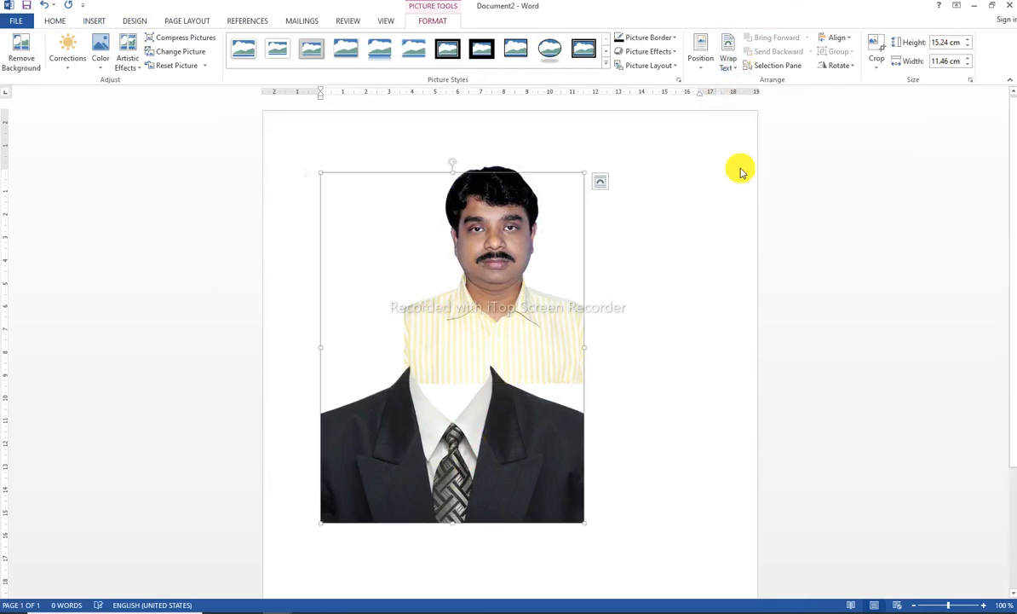
drag(470, 454, 510, 368)
drag(588, 432, 585, 392)
drag(513, 383, 404, 510)
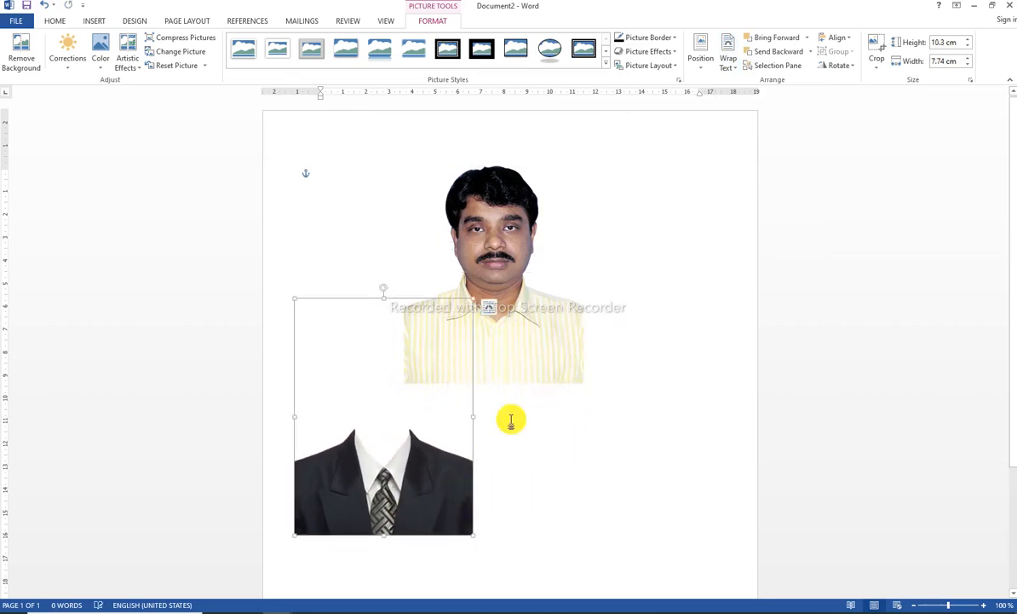
Shrink the portrait to about 6.87 × 5.43 cm, and fit the suit over its shoulders at about 7.76 × 5.83 cm.
drag(570, 358, 618, 392)
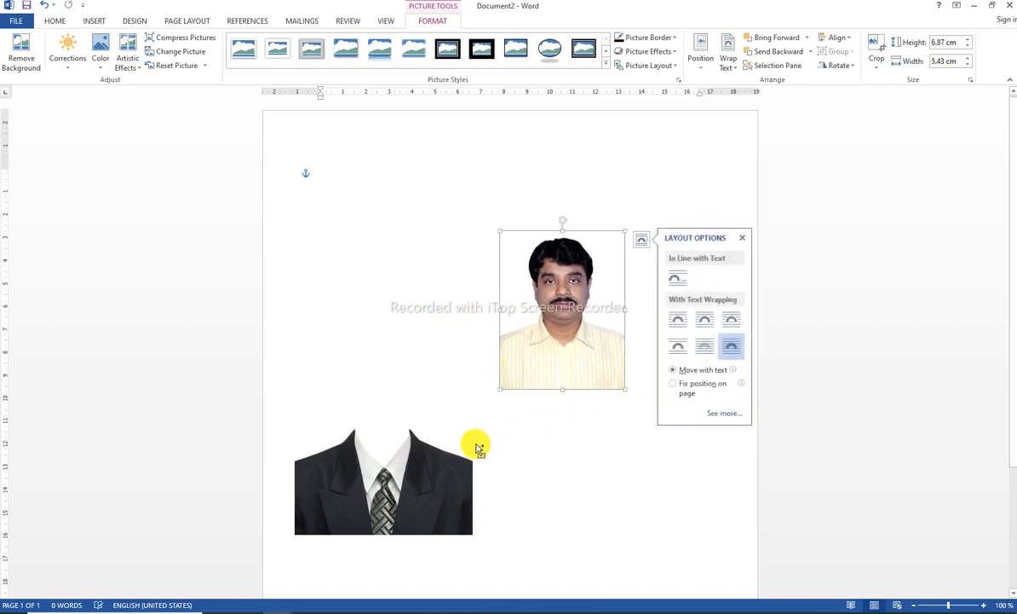
drag(477, 447, 611, 345)
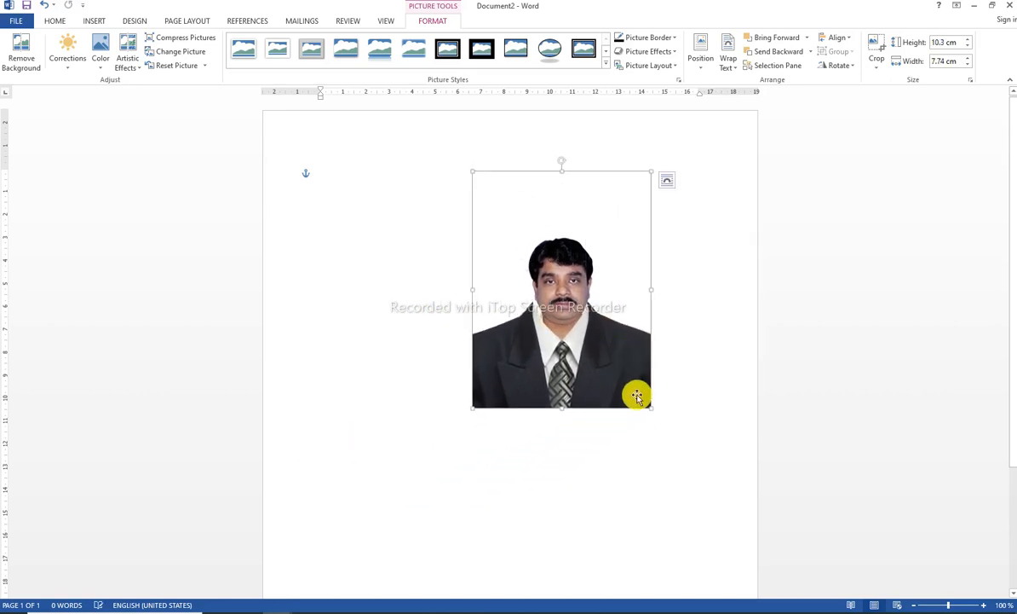
drag(649, 406, 582, 372)
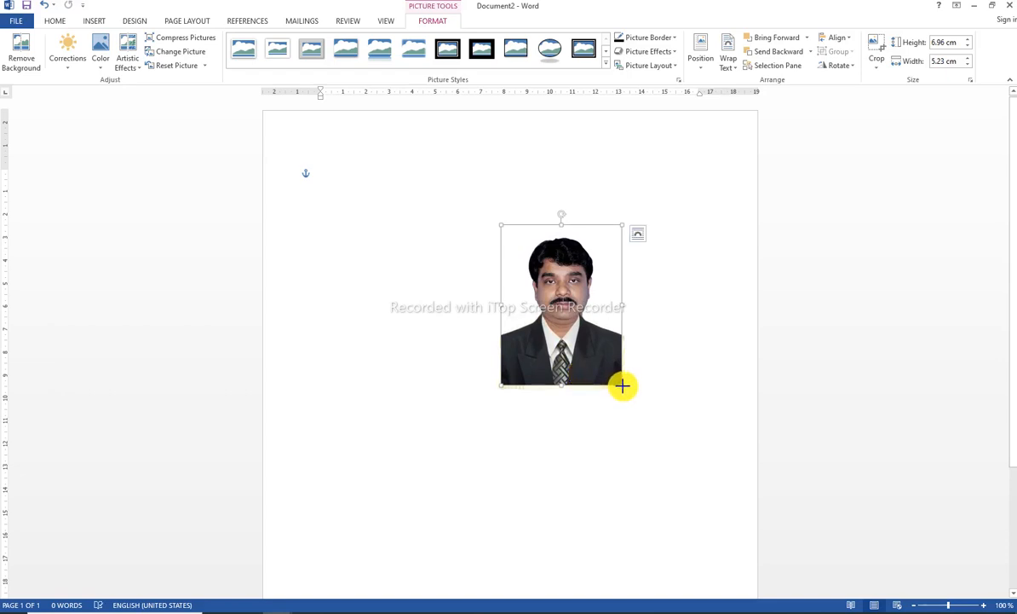
drag(622, 386, 622, 387)
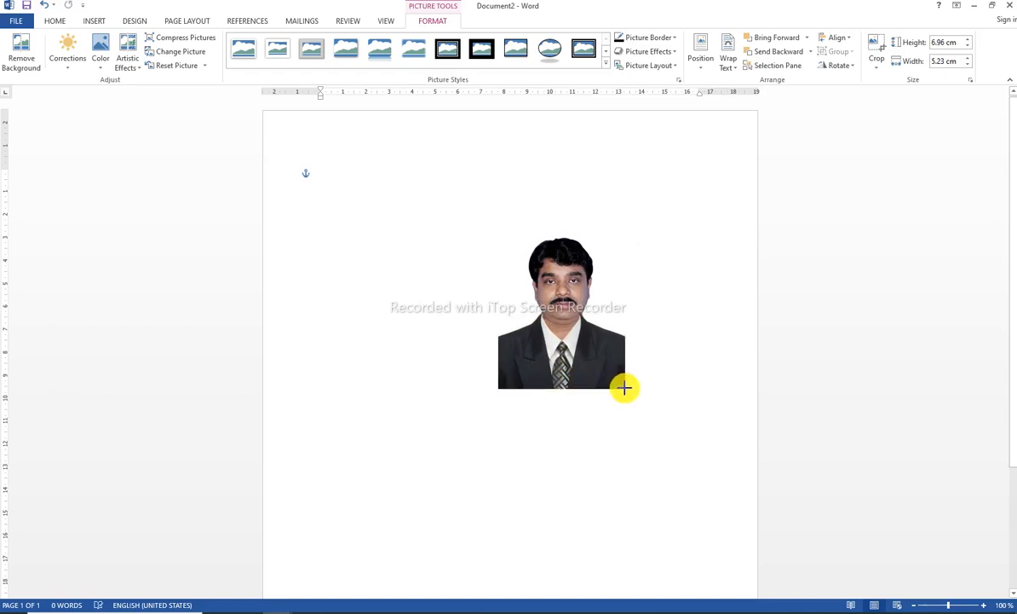
drag(625, 390, 628, 391)
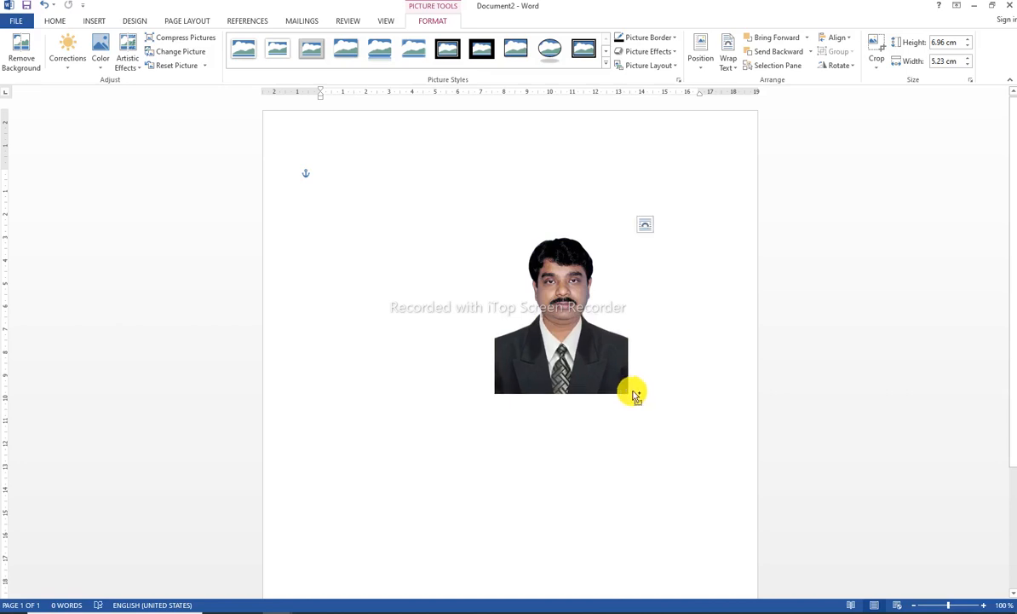
Nudge the suit picture so its collar and shoulders line up with the man's neck and cover his striped shirt.
click(553, 375)
click(560, 438)
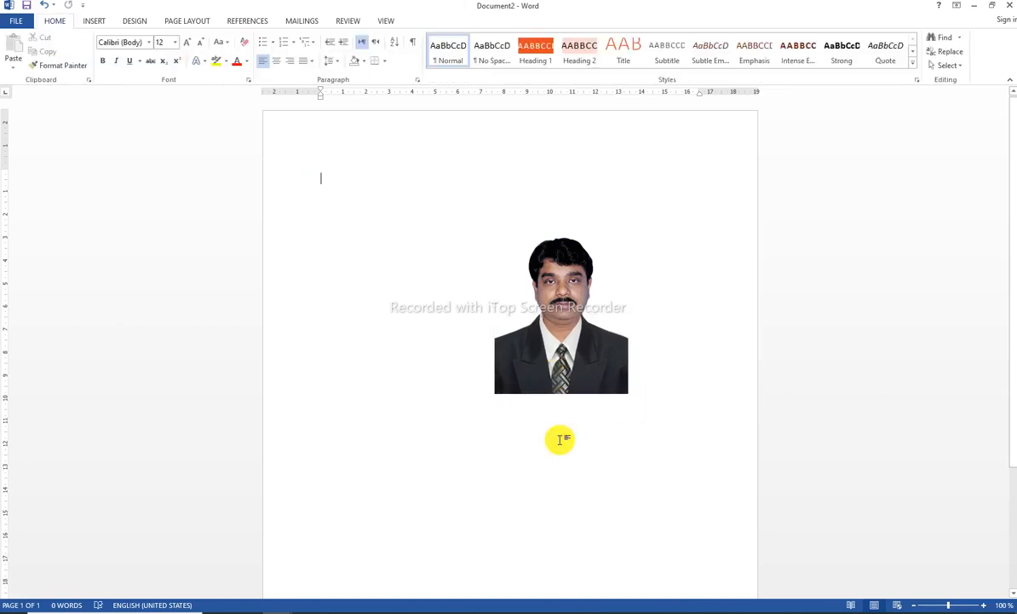
click(553, 375)
drag(552, 375, 586, 394)
click(585, 393)
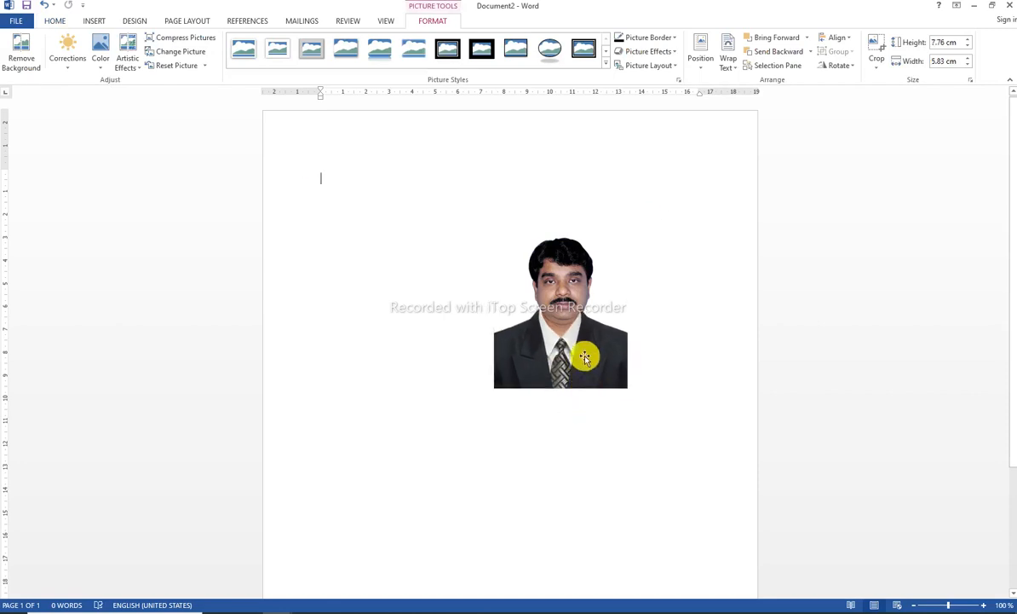
click(586, 356)
drag(586, 360, 586, 361)
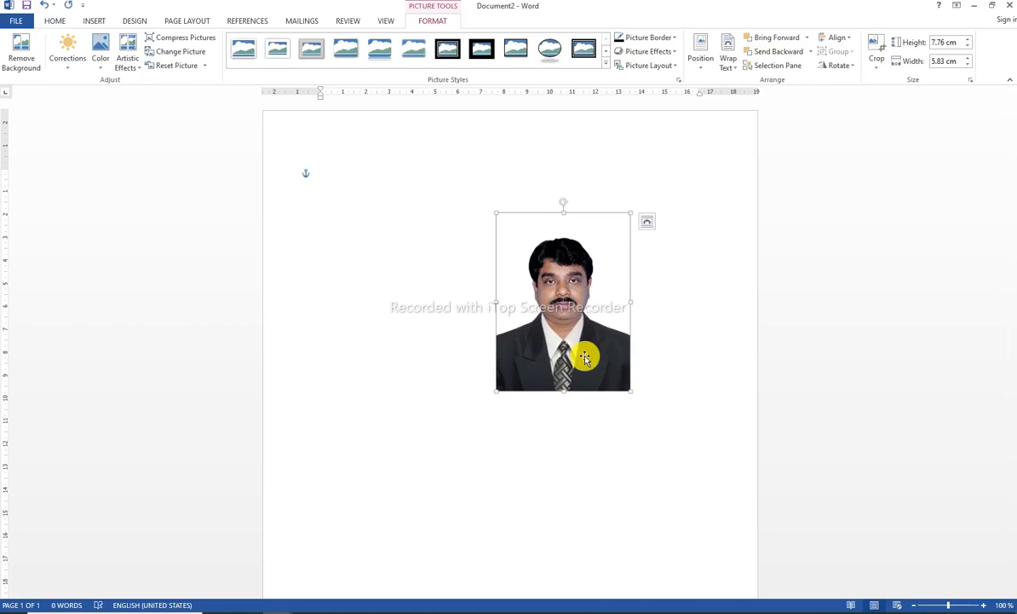
click(597, 427)
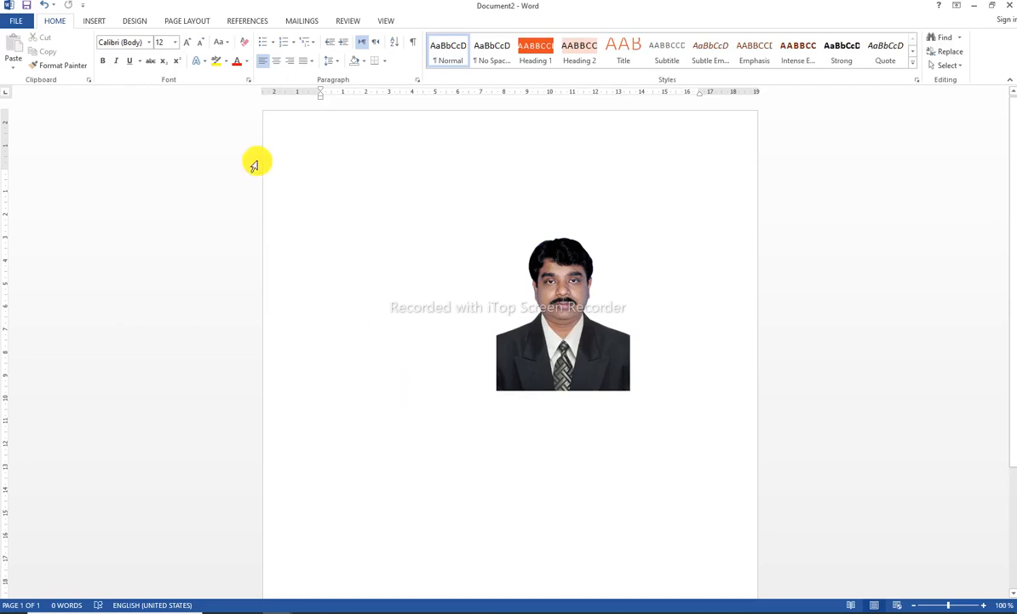
Draw a rectangle about 9.17 cm high and 7.9 cm wide over the man's portrait and suit.
click(93, 21)
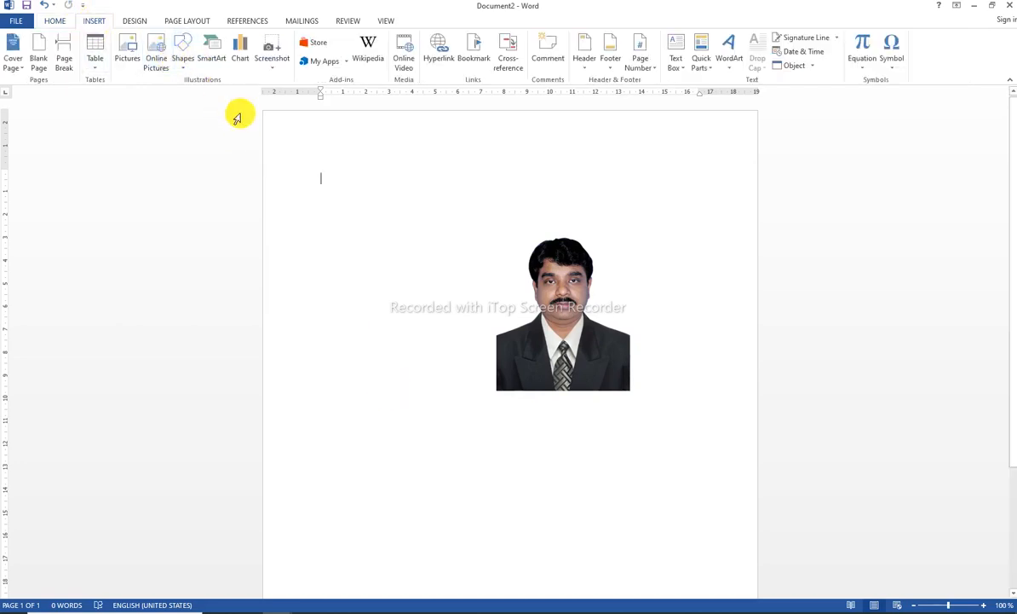
ctrl+scroll(237, 117, up, 4)
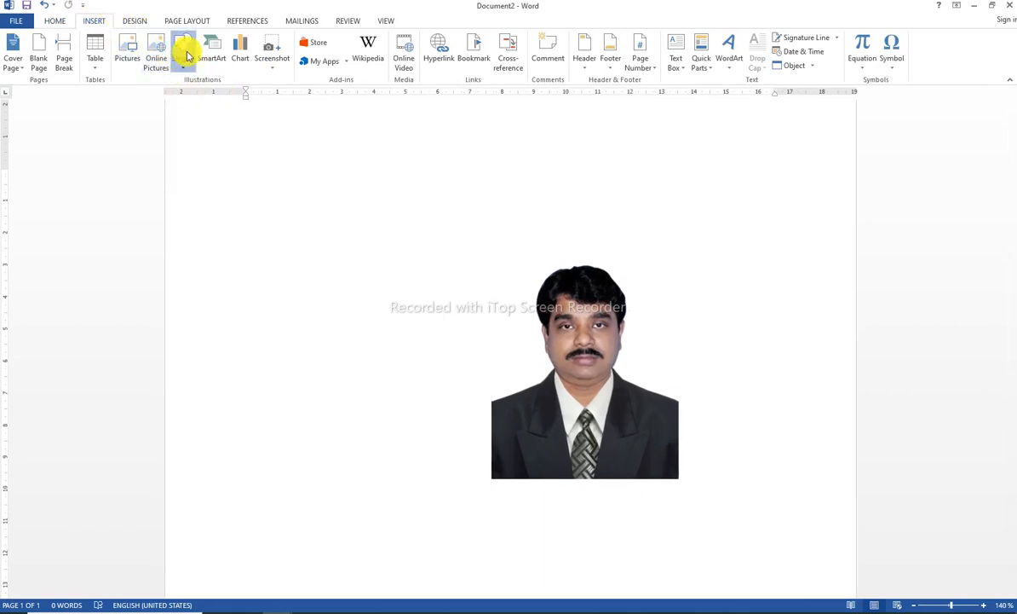
click(184, 53)
click(201, 94)
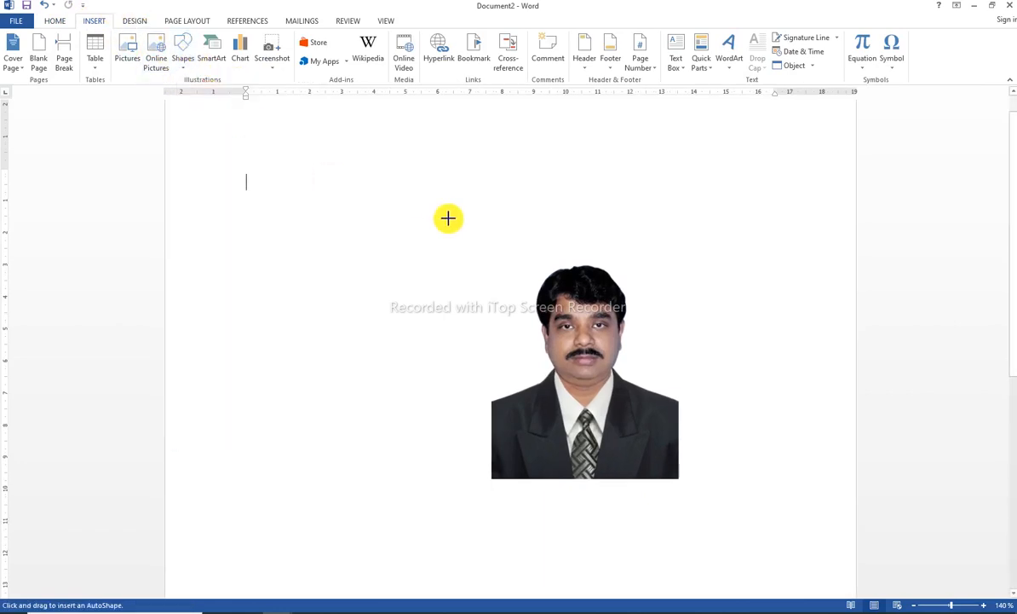
drag(452, 201, 708, 497)
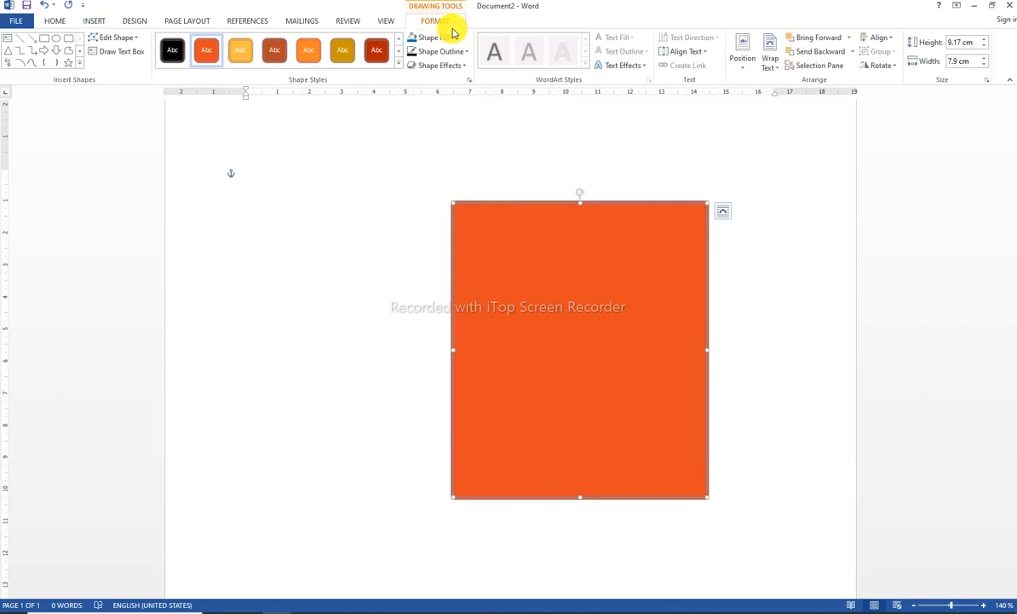
Fill the rectangle with standard blue and give it a black outline ½ pt thick.
click(454, 38)
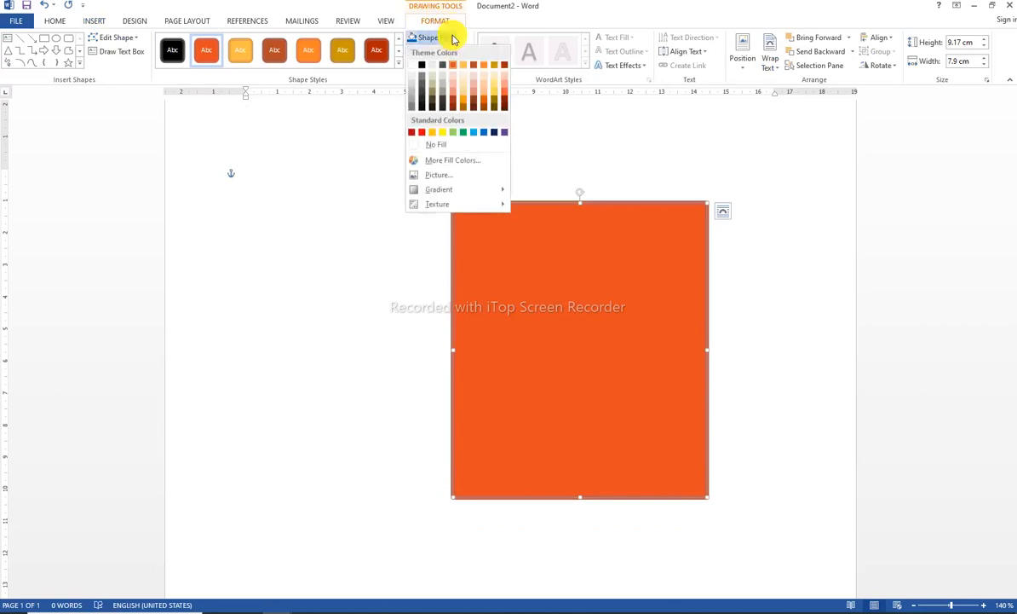
click(483, 132)
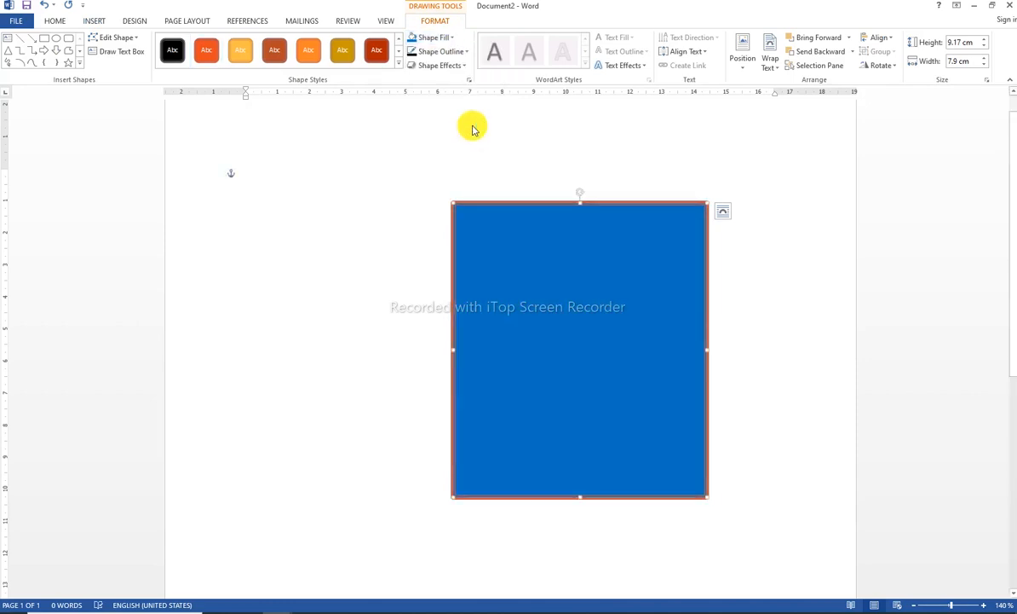
click(465, 51)
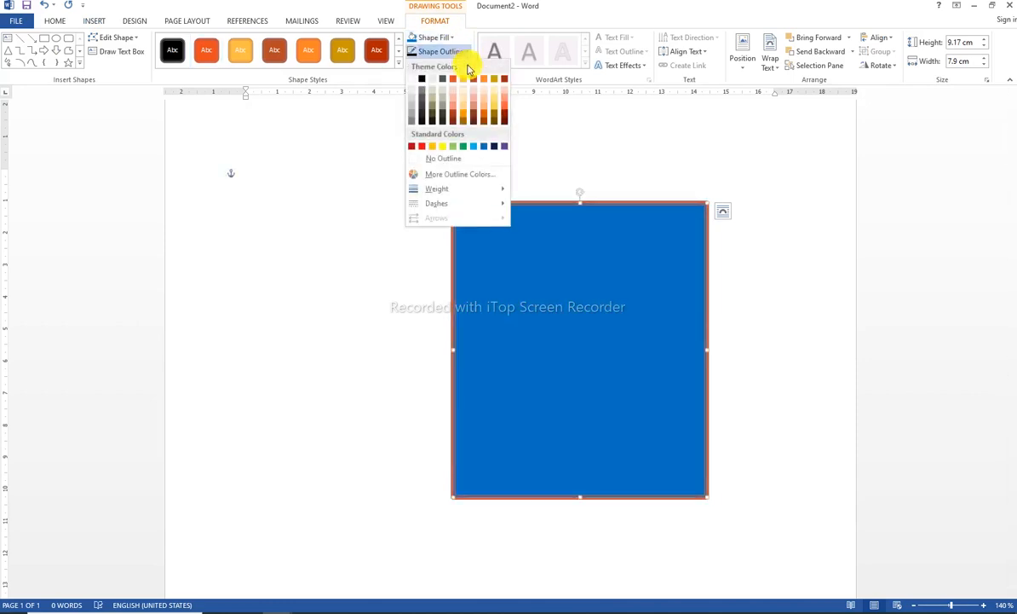
mouse_move(461, 188)
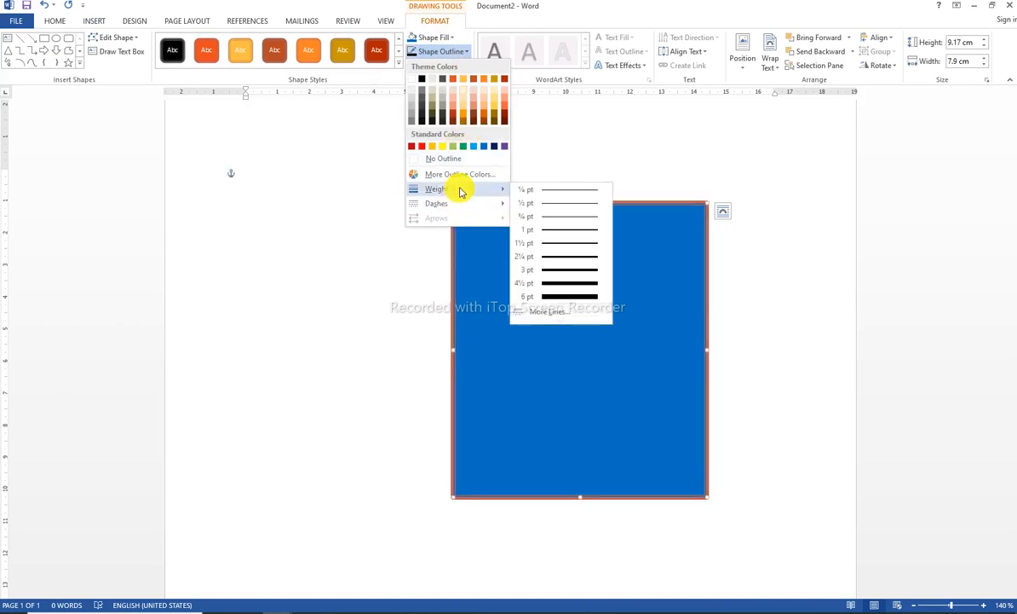
click(564, 202)
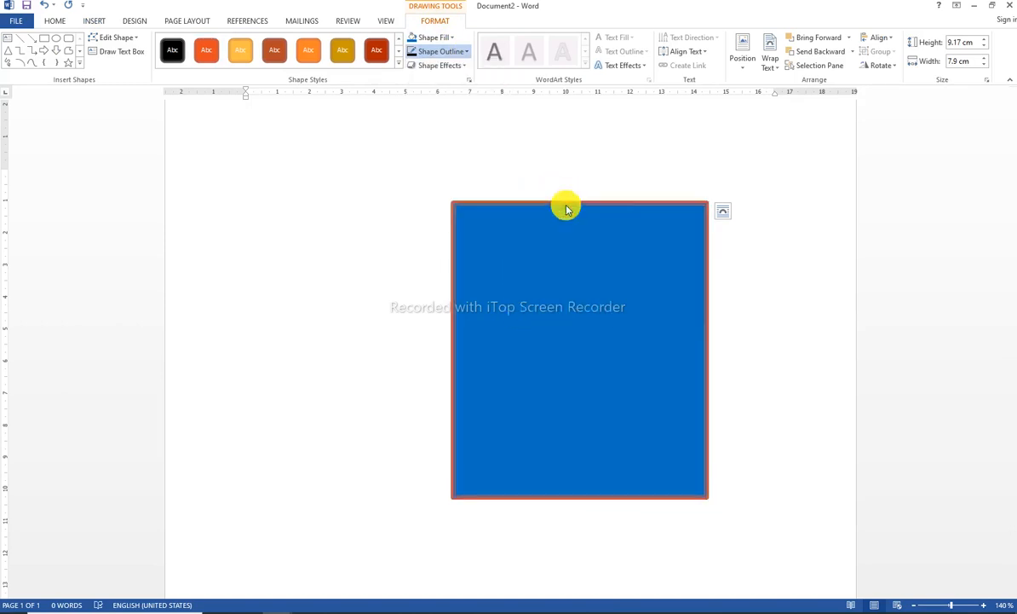
click(466, 57)
click(420, 82)
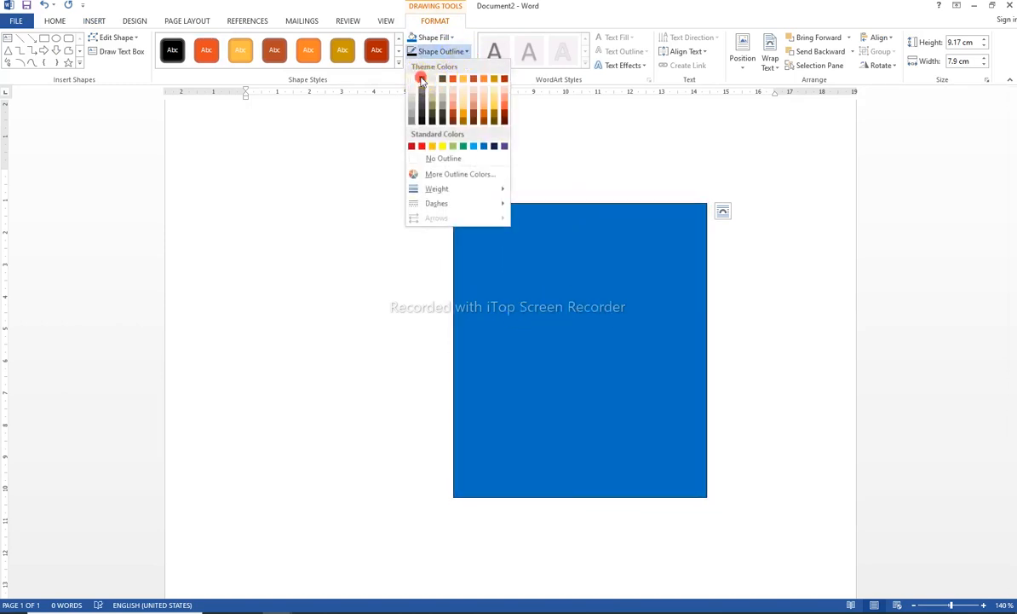
Send the blue rectangle behind the man's portrait and suit pictures.
click(767, 345)
click(665, 322)
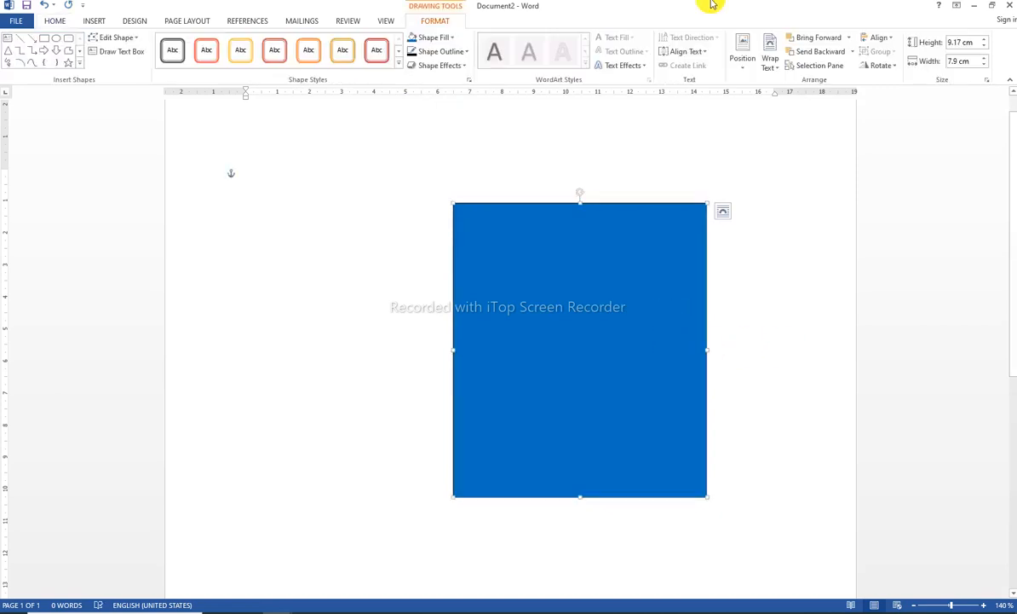
click(836, 55)
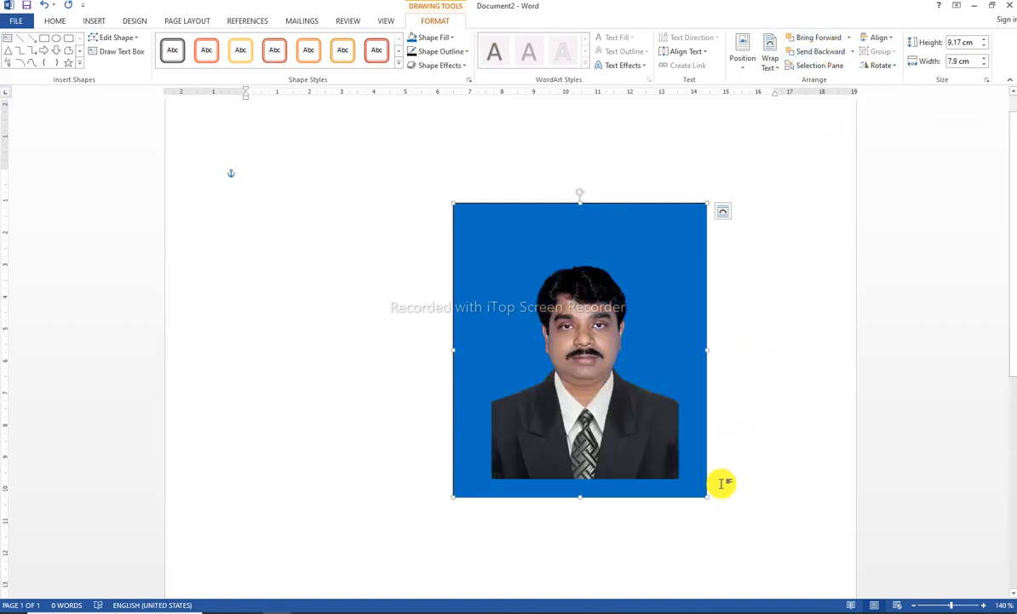
click(734, 438)
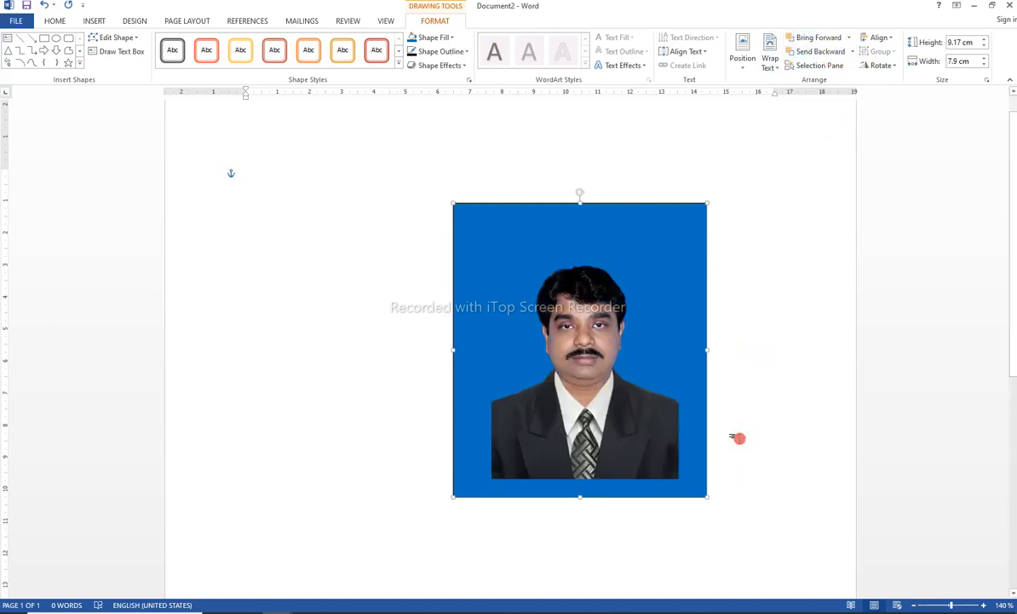
Trim the blue rectangle to the suit's side and lower edges, with its upper edge slightly above the man's hair.
click(659, 321)
click(691, 351)
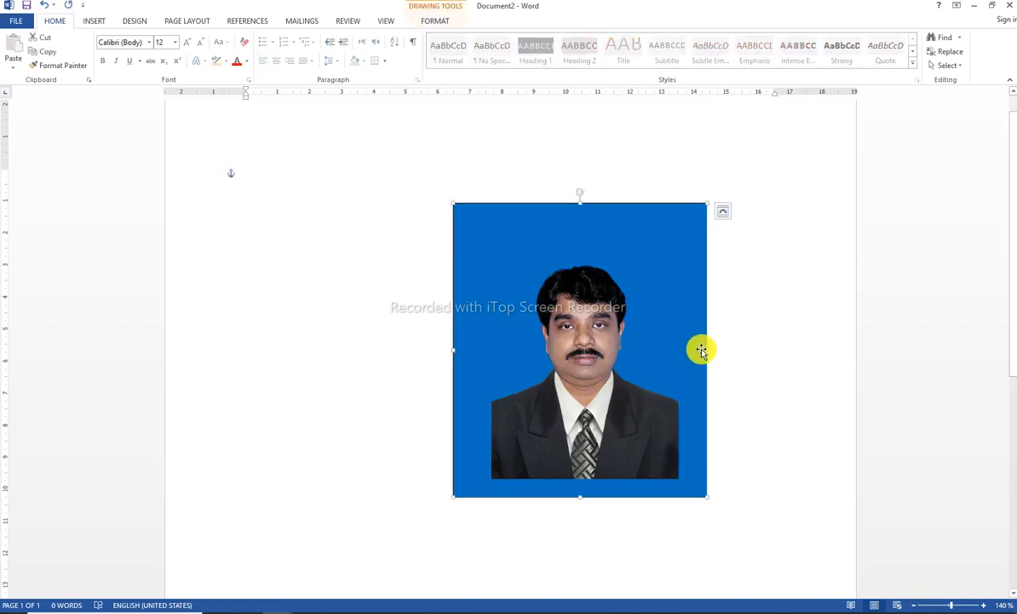
drag(700, 347, 674, 345)
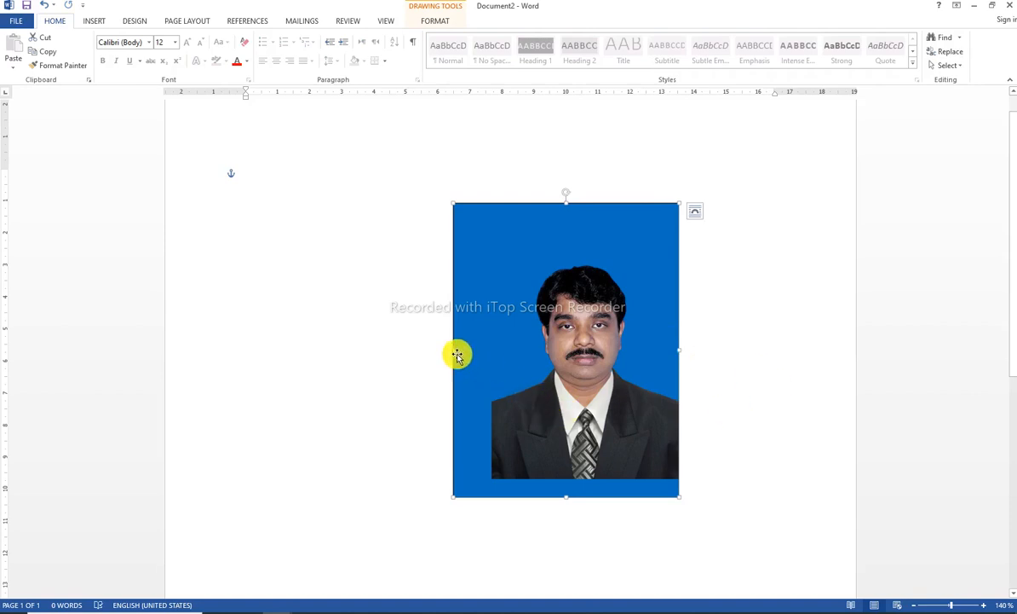
drag(454, 351, 491, 370)
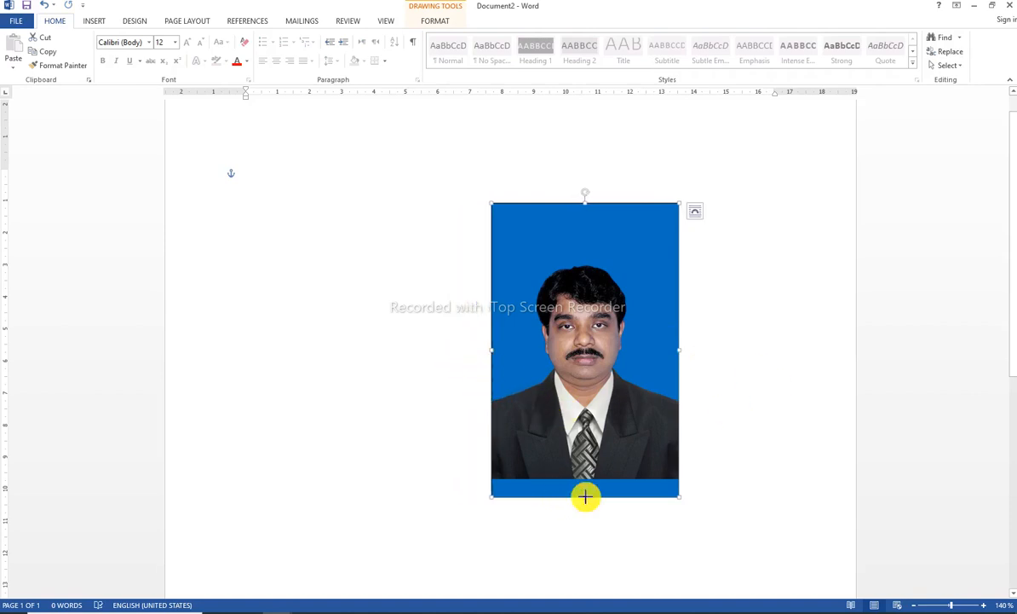
drag(585, 496, 586, 479)
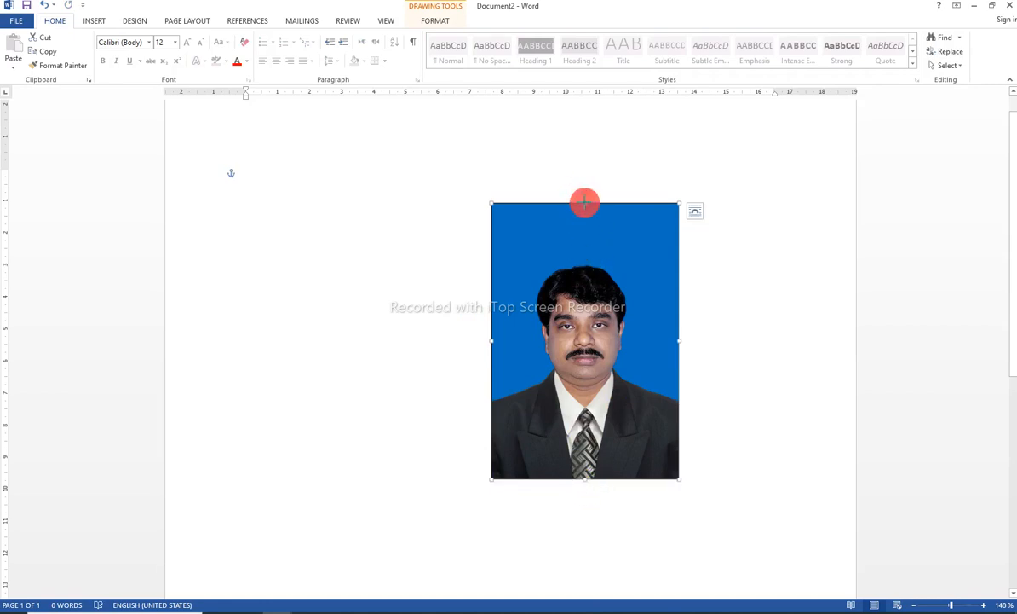
drag(584, 203, 584, 237)
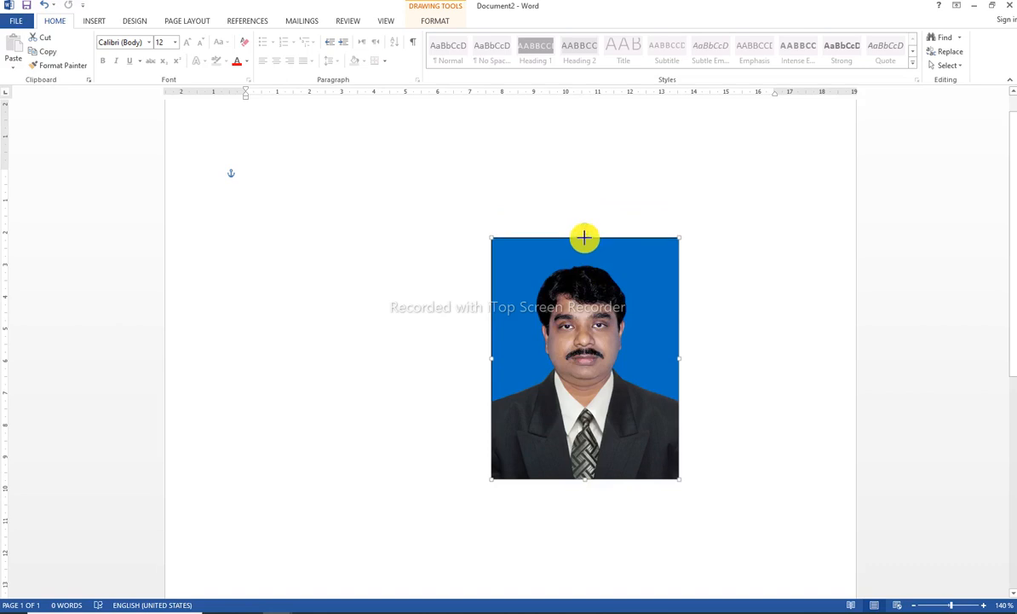
click(754, 370)
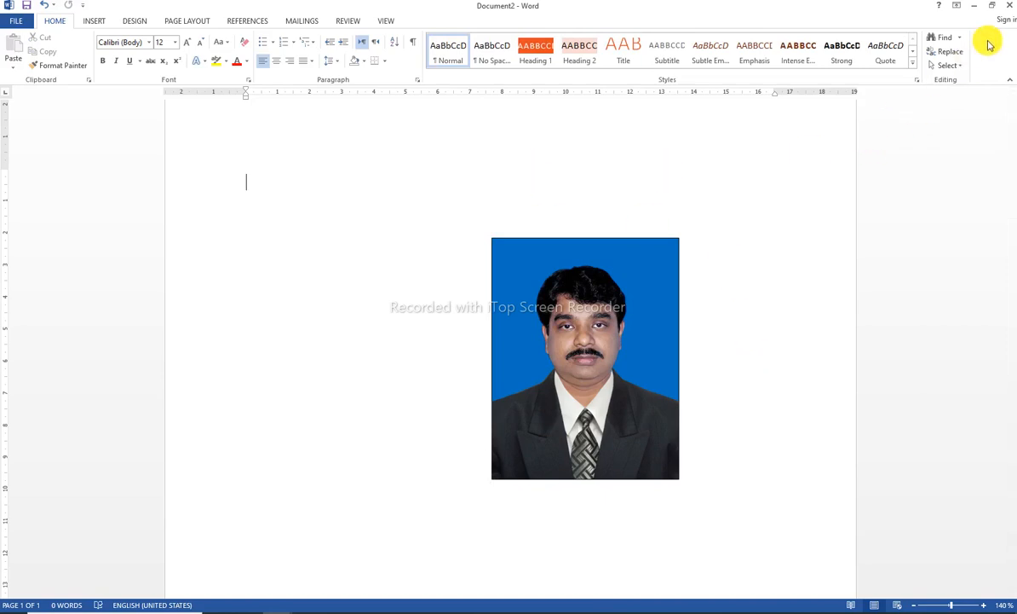
Select the blue rectangle, the portrait and the suit together, and group them into one object.
click(959, 66)
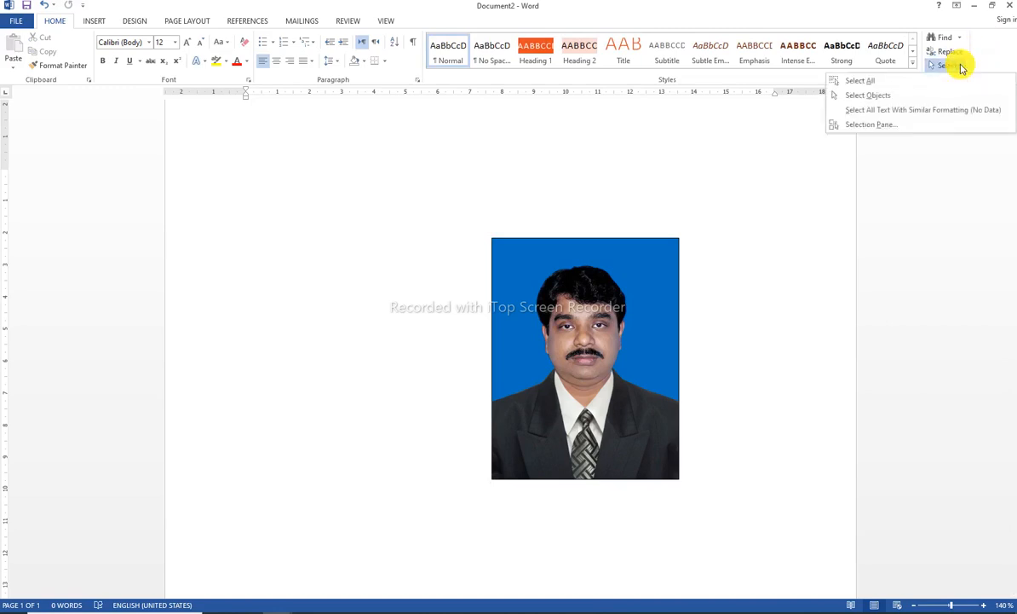
click(868, 100)
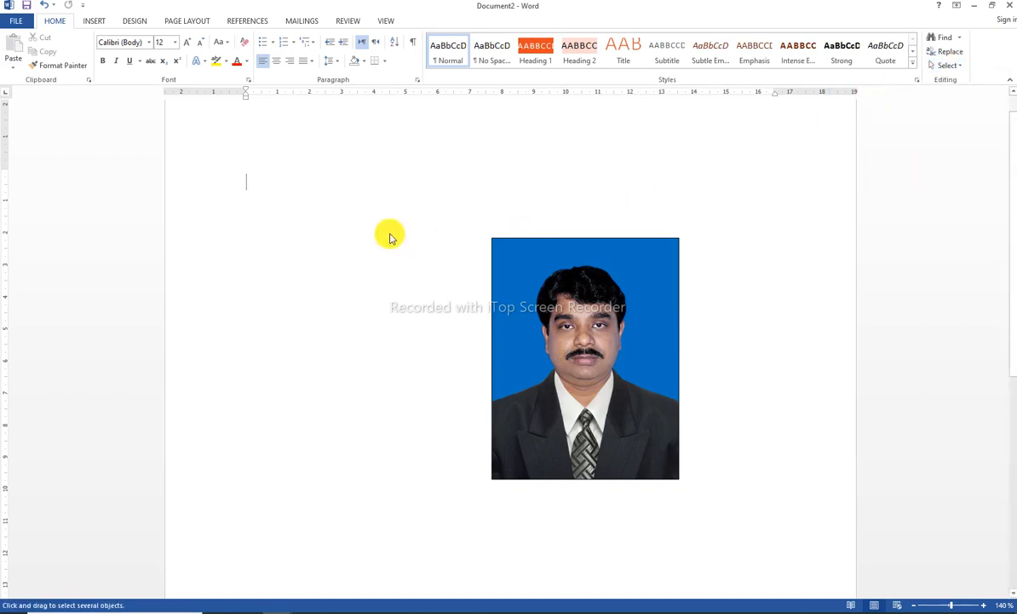
mouse_move(412, 171)
mouse_down()
mouse_move(599, 471)
mouse_move(734, 514)
mouse_up()
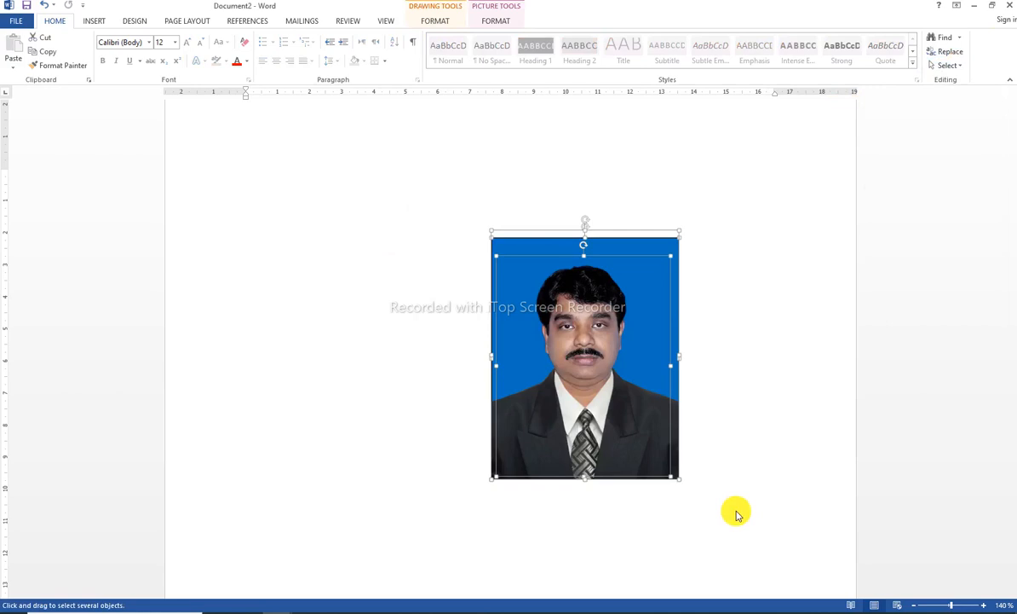
click(501, 22)
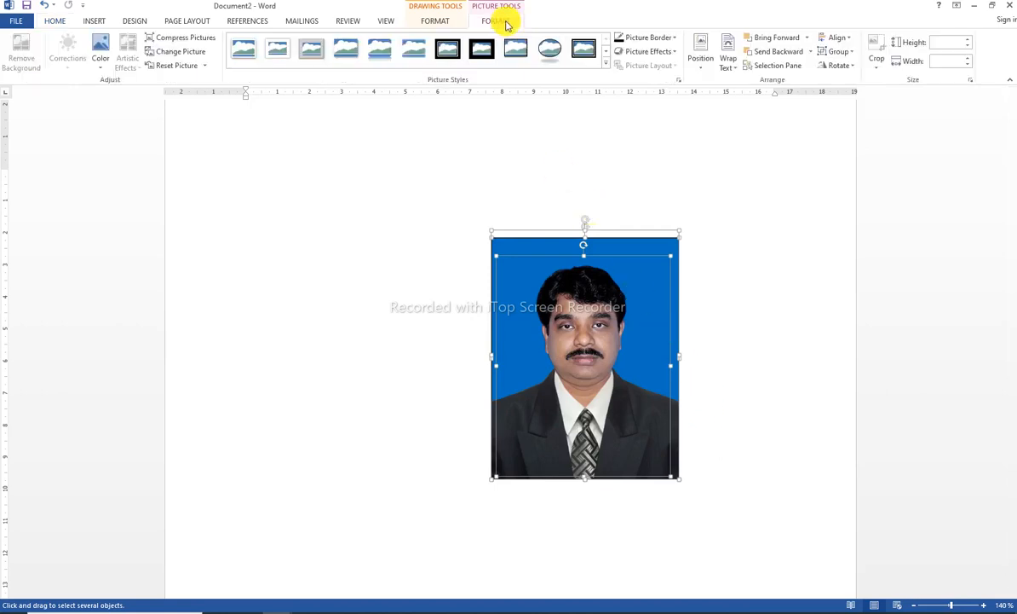
click(843, 52)
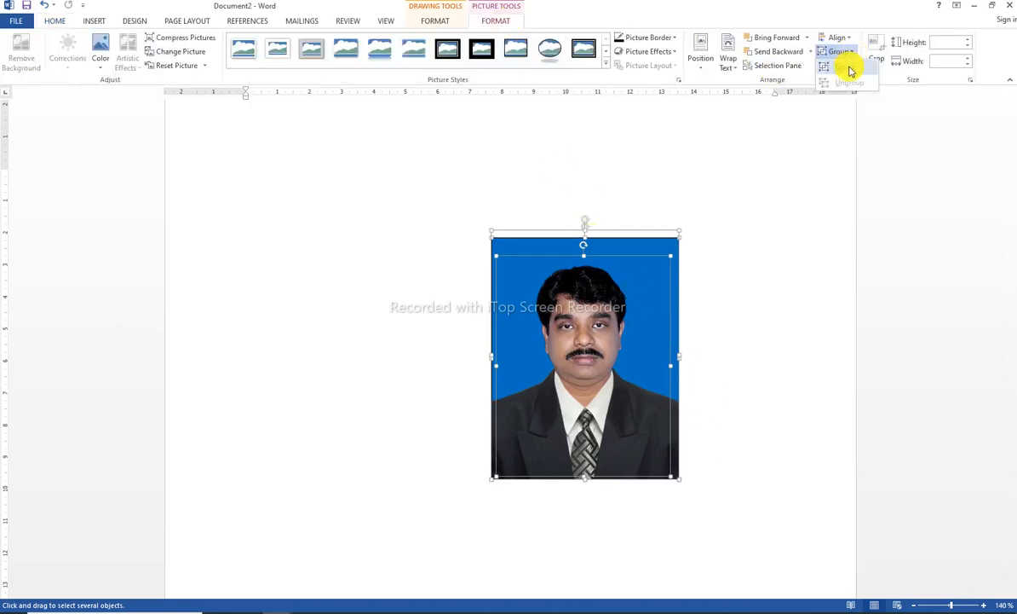
click(849, 69)
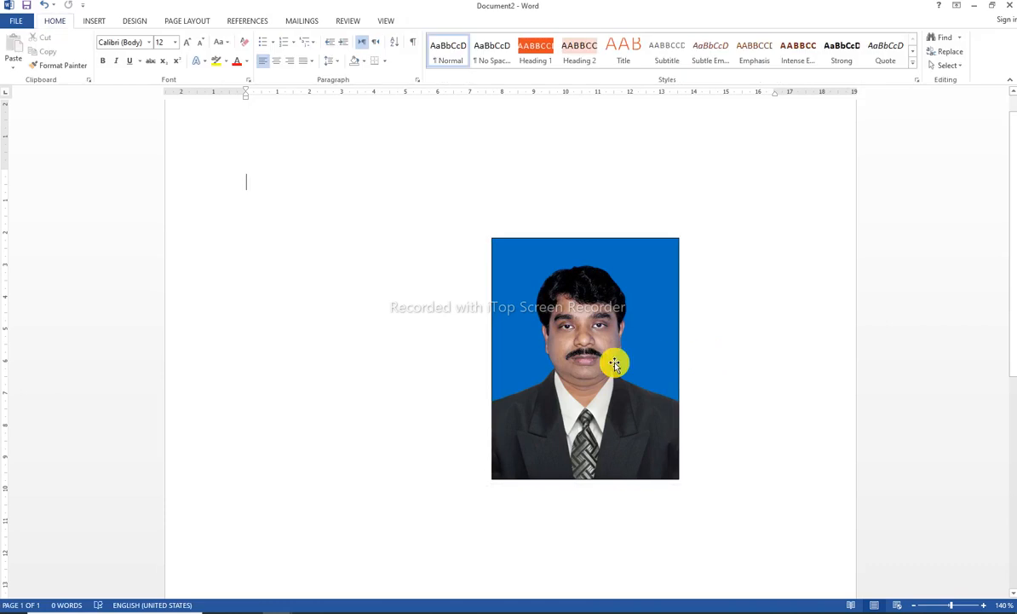
Move the grouped suit photo to the upper-right area of the page.
mouse_move(615, 364)
mouse_down()
mouse_move(554, 307)
mouse_move(391, 270)
mouse_move(572, 335)
mouse_move(389, 286)
mouse_move(632, 334)
mouse_move(525, 295)
mouse_up()
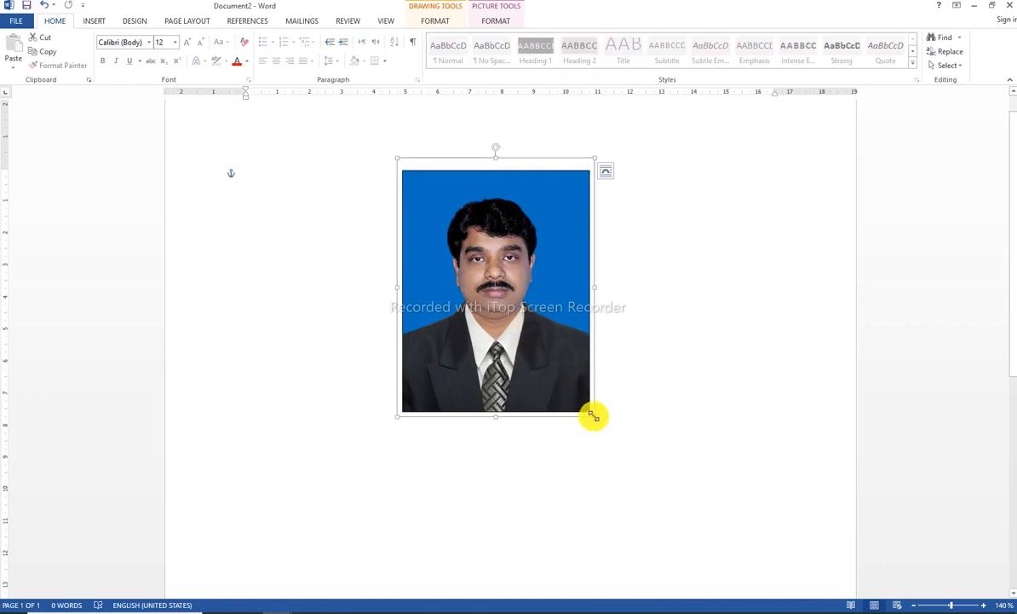
scroll(728, 398, down, 4)
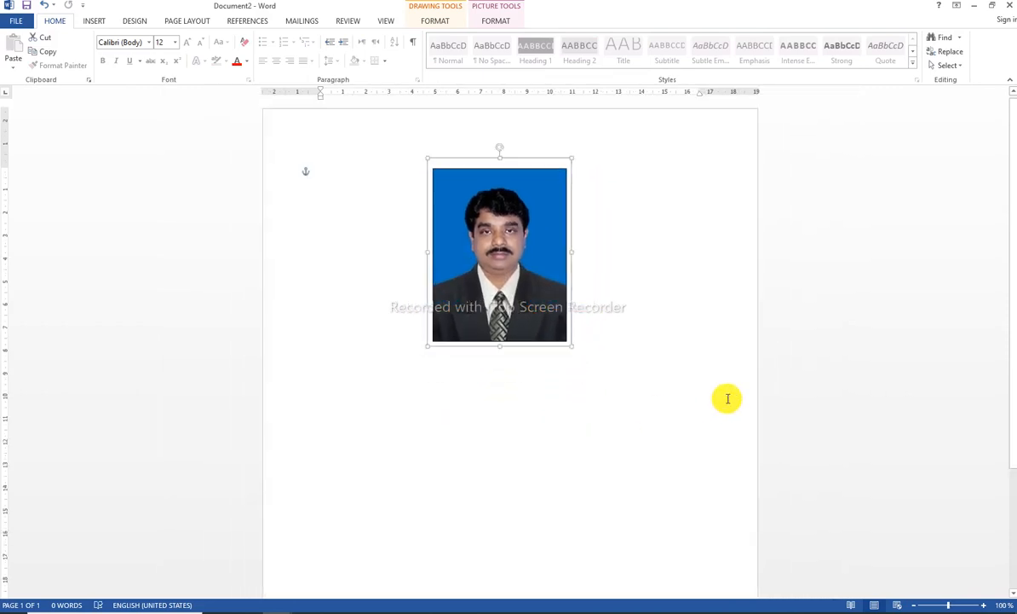
drag(514, 276, 658, 271)
click(653, 393)
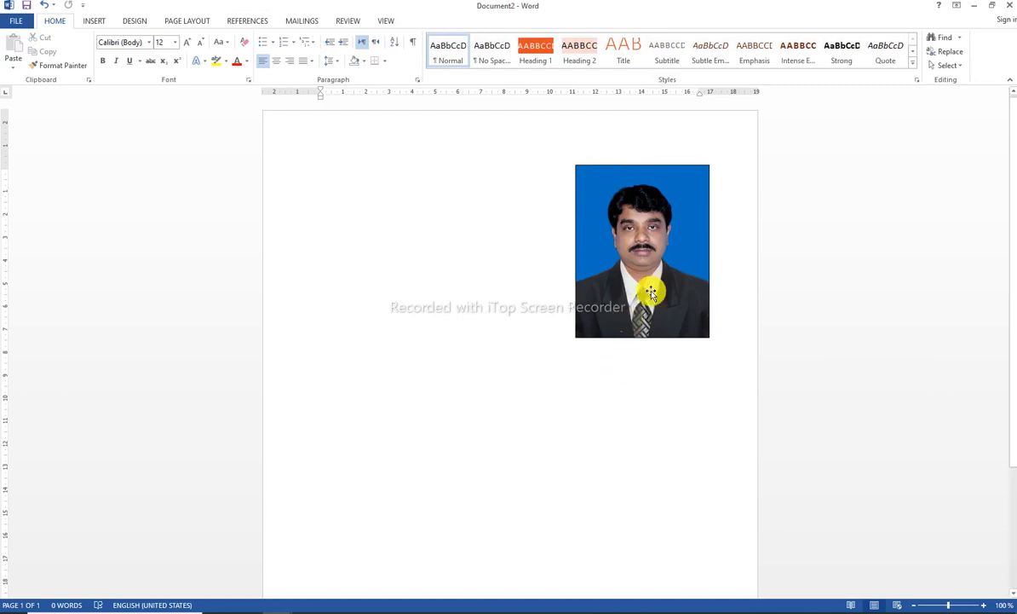
click(652, 229)
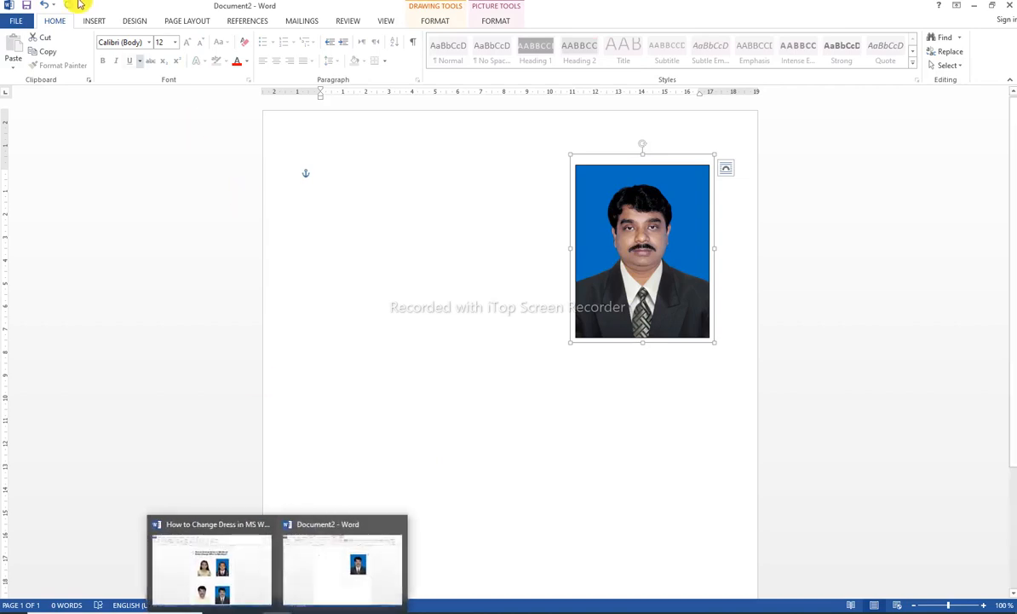
Insert the man's original striped-shirt portrait from the YouTube folder in quick access.
click(94, 20)
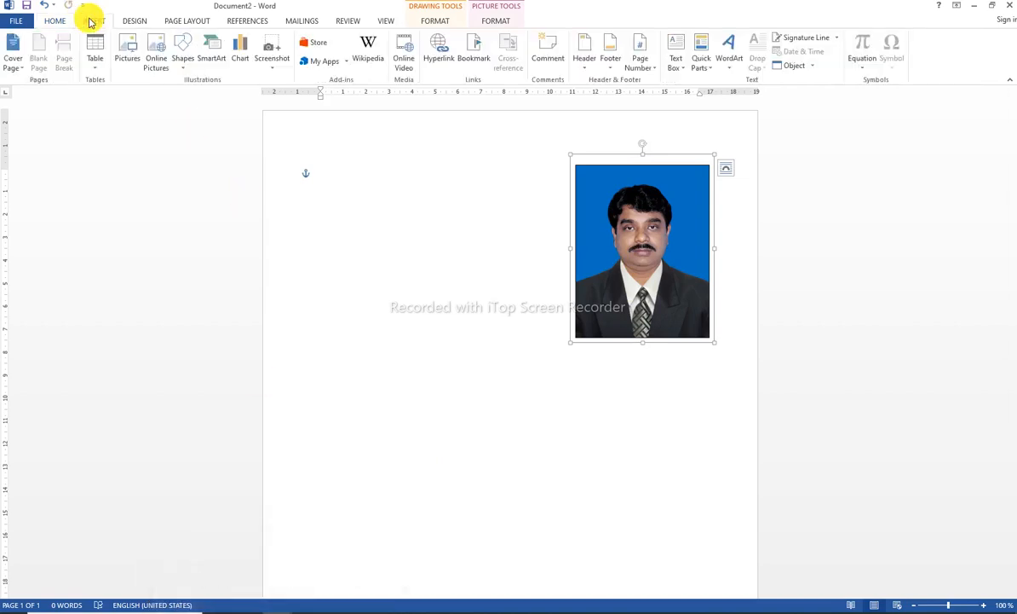
click(127, 47)
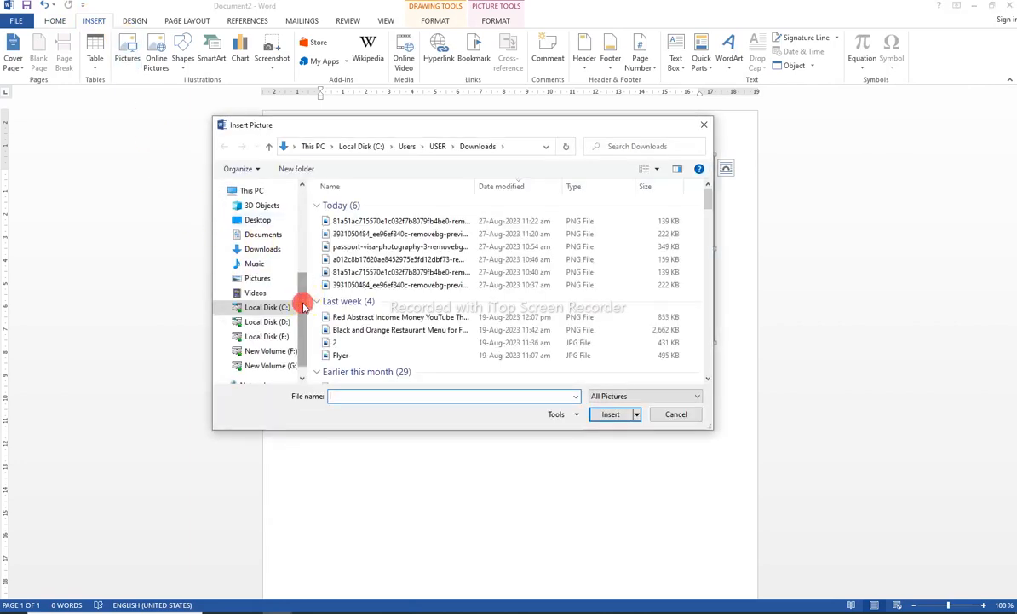
drag(303, 303, 305, 203)
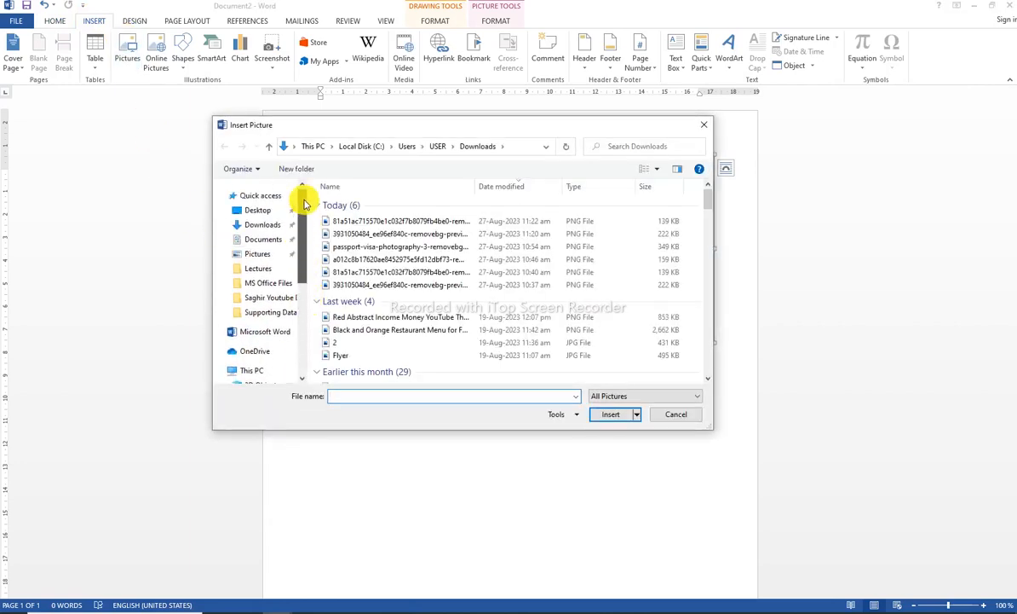
click(273, 312)
double_click(418, 215)
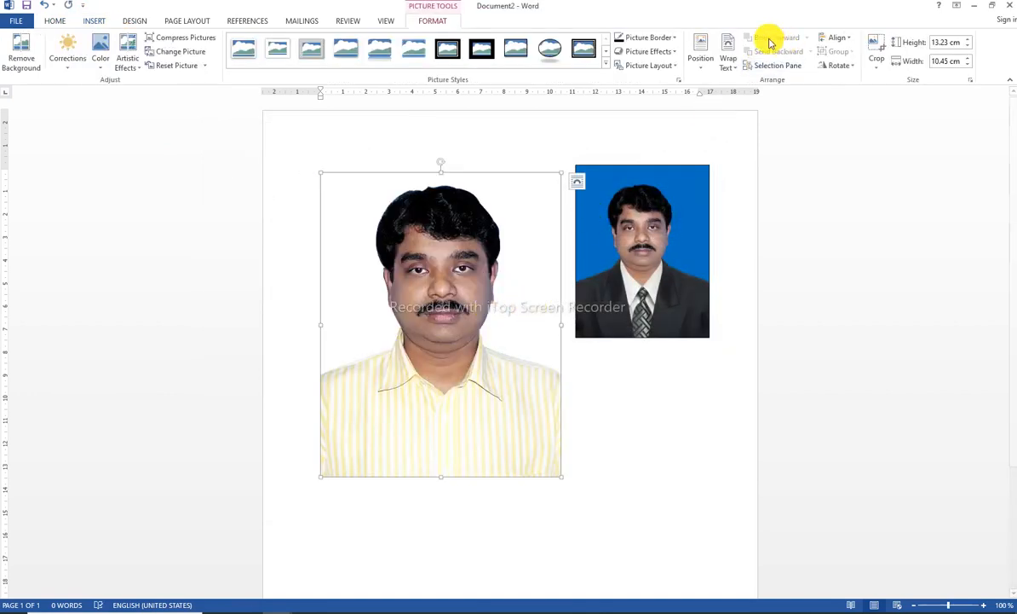
Set the original portrait to In Front of Text, shrink it to about 8.74 × 6.91 cm, and place it beside the suit photo.
click(724, 56)
click(732, 168)
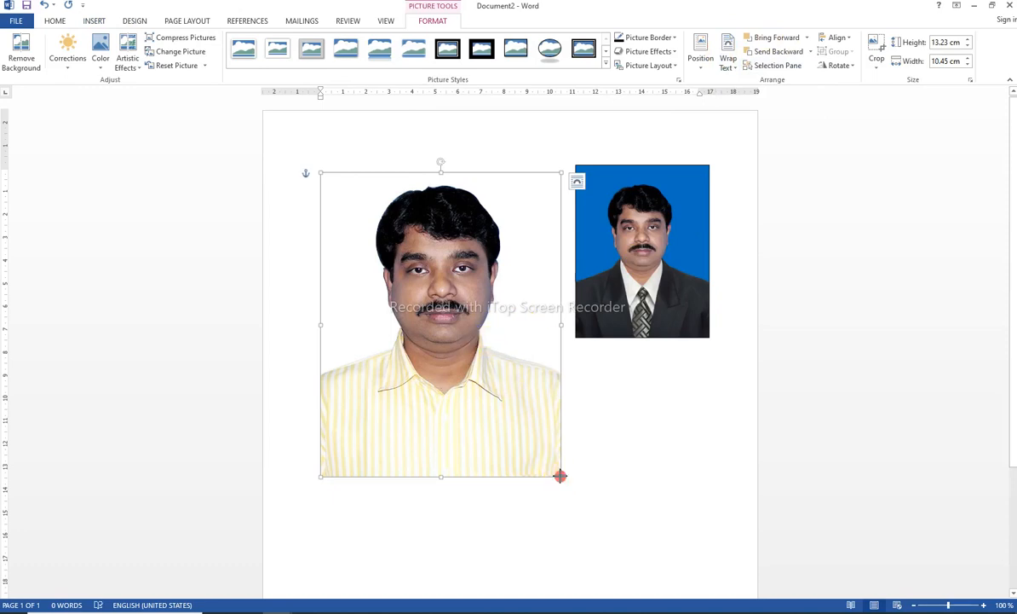
drag(559, 475, 520, 415)
drag(454, 363, 435, 295)
click(526, 412)
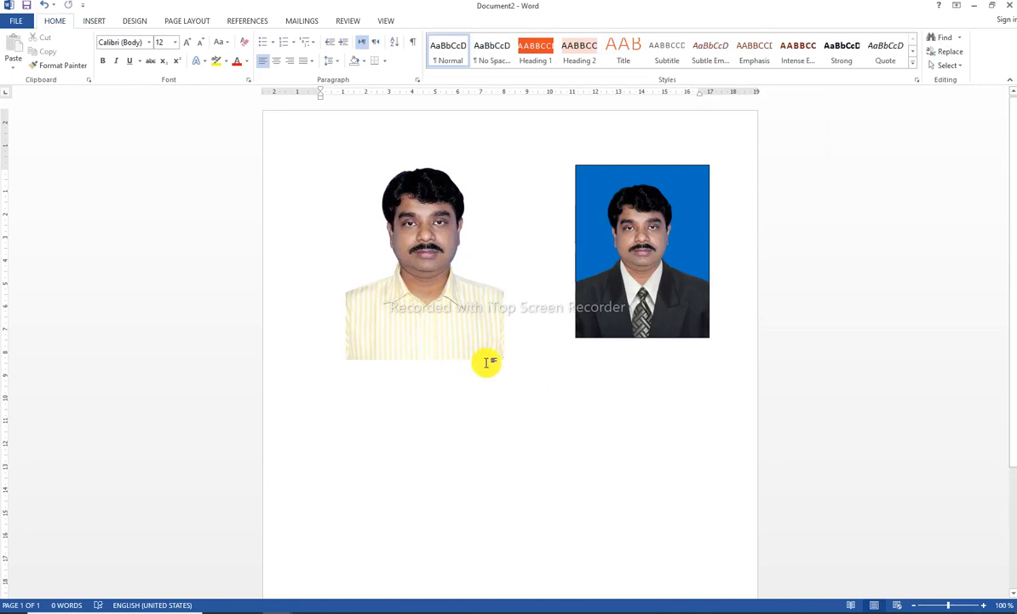
Compare the original portrait with the suit version, and review the example pairs in the How to Change Dress in MS Word document.
click(444, 320)
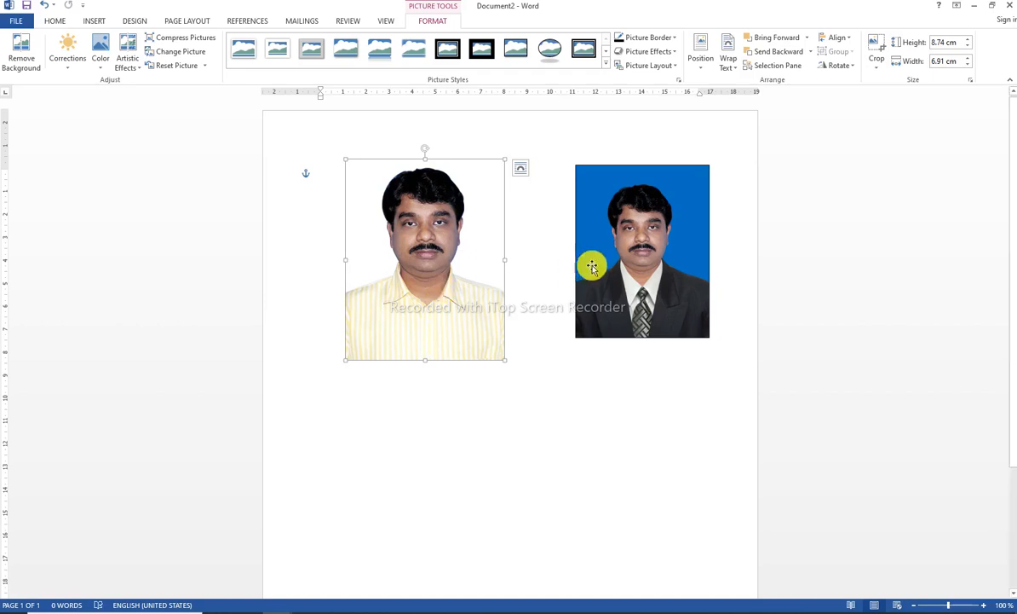
click(627, 179)
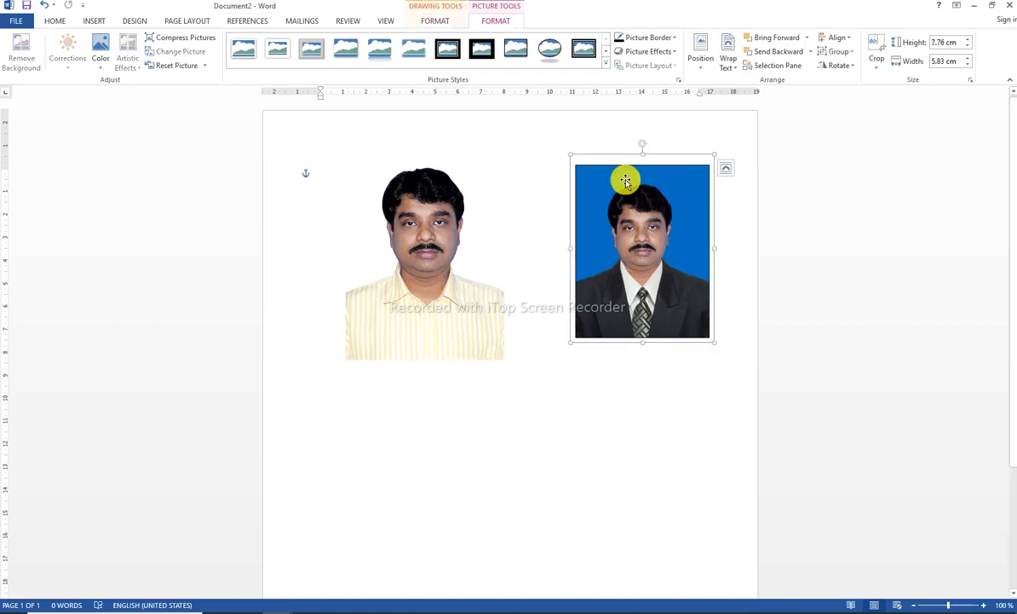
click(436, 290)
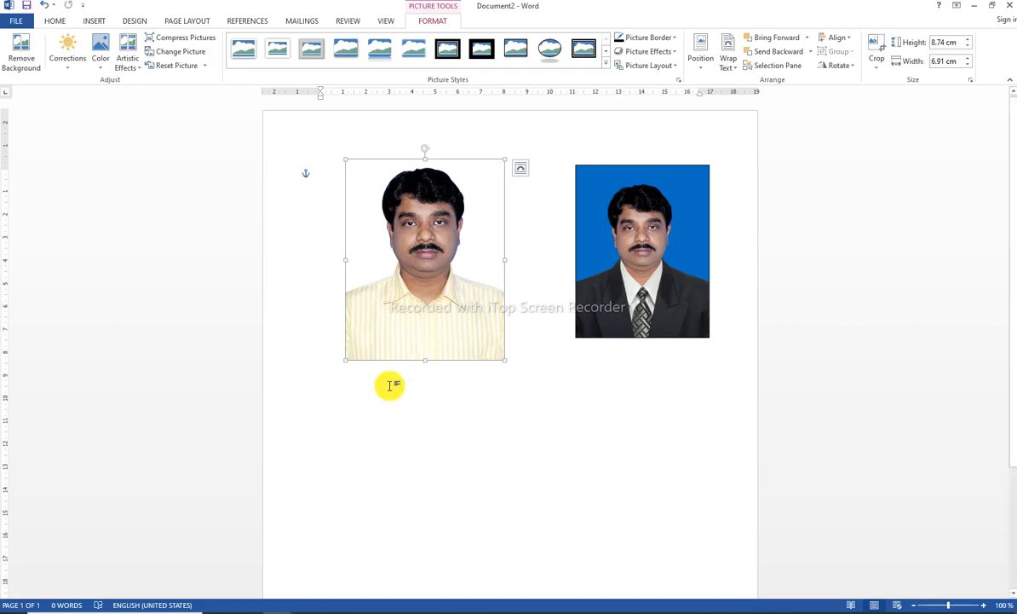
mouse_move(329, 607)
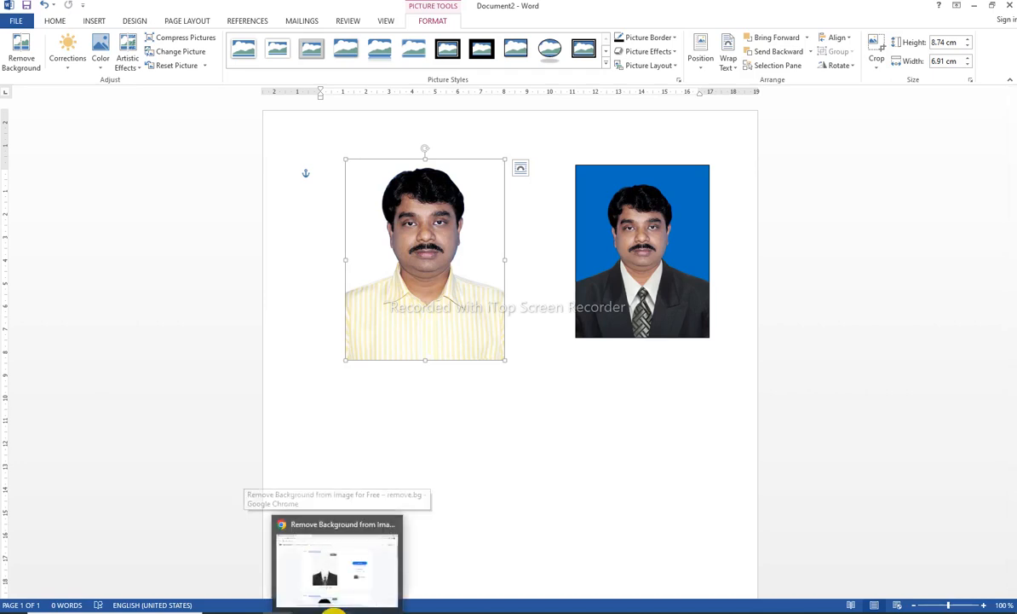
mouse_move(284, 601)
click(257, 572)
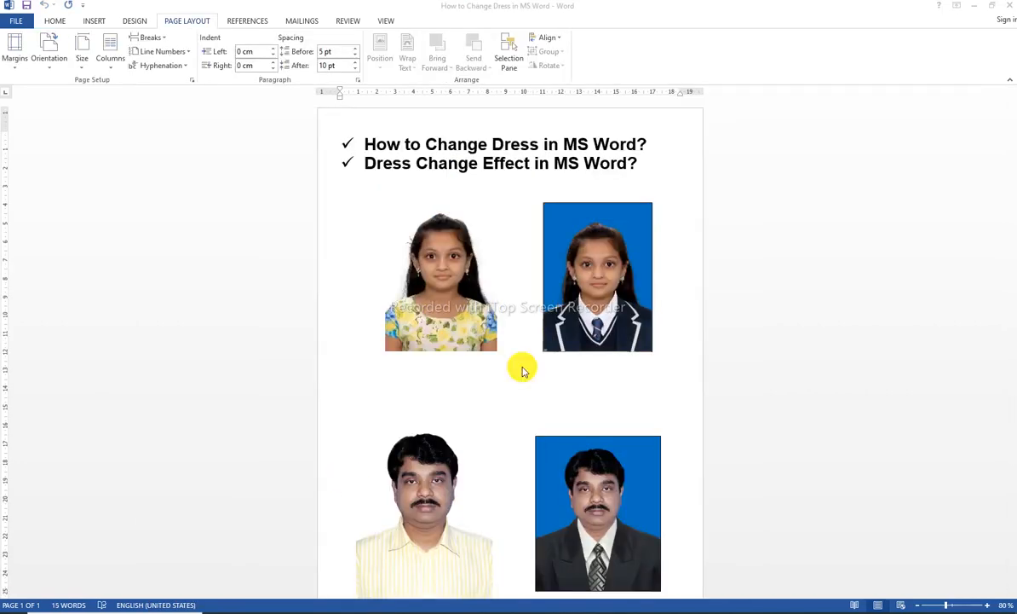
scroll(636, 379, down, 1)
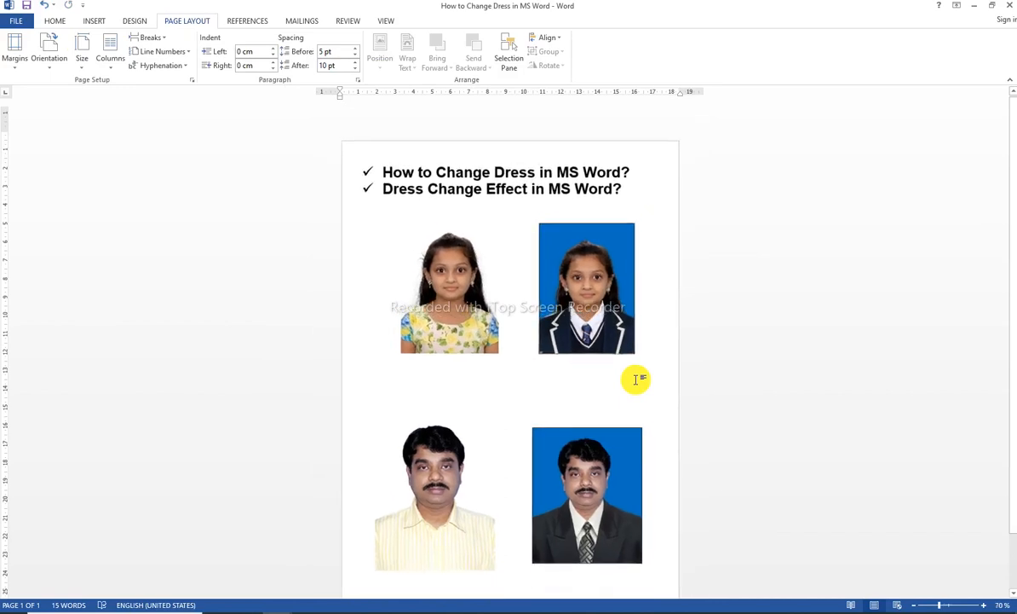